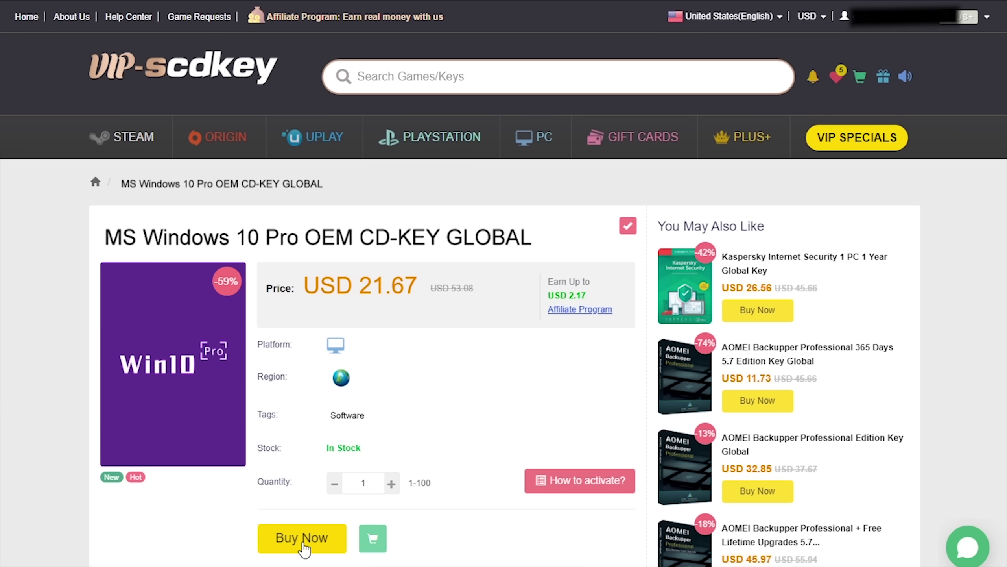
Order one MS Windows 10 Pro OEM CD-KEY GLOBAL and apply the promotion code CyberCPU
{"action": "left_click", "coordinate": [302, 543]}
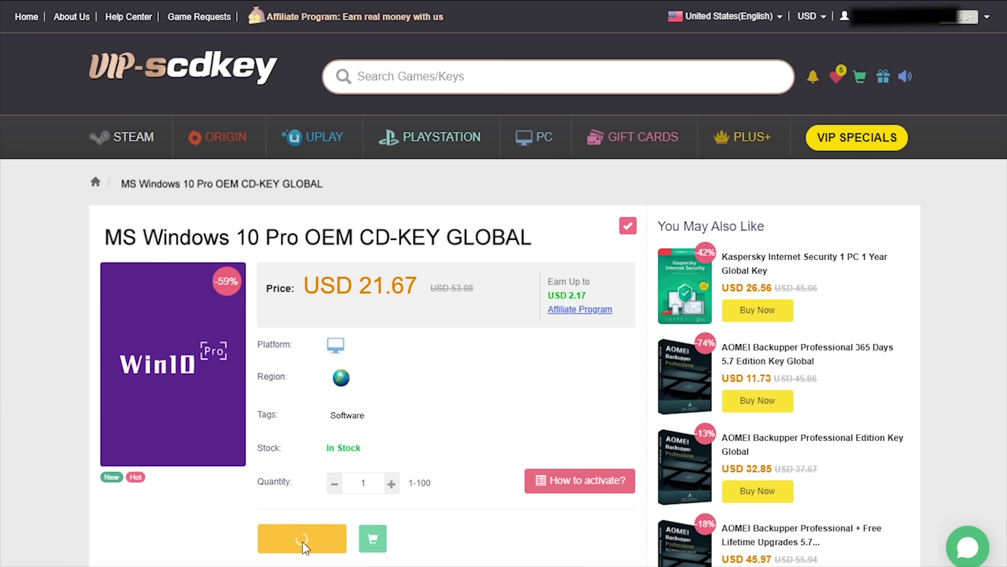
{"action": "type", "text": "CyberCPU"}
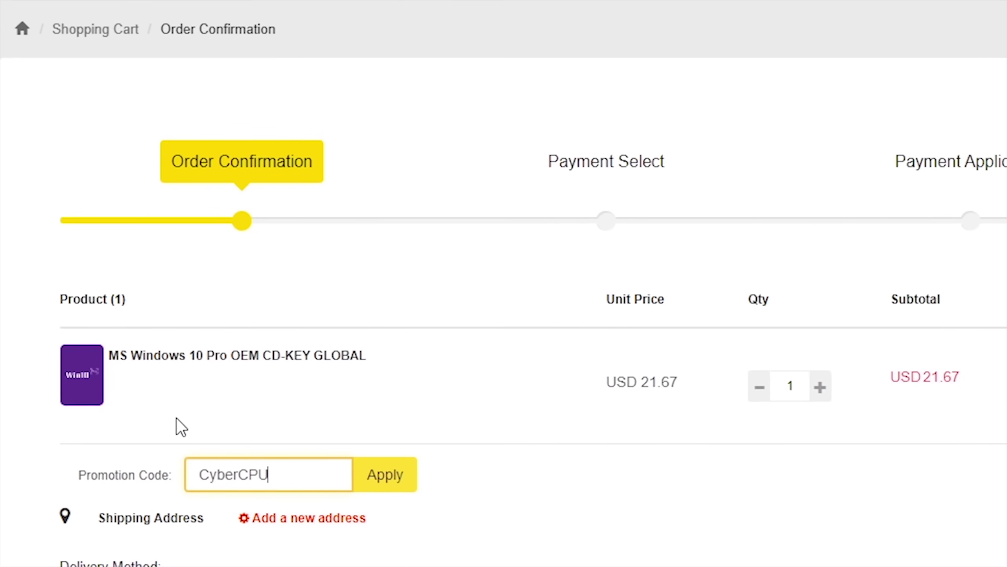
{"action": "left_click", "coordinate": [380, 473]}
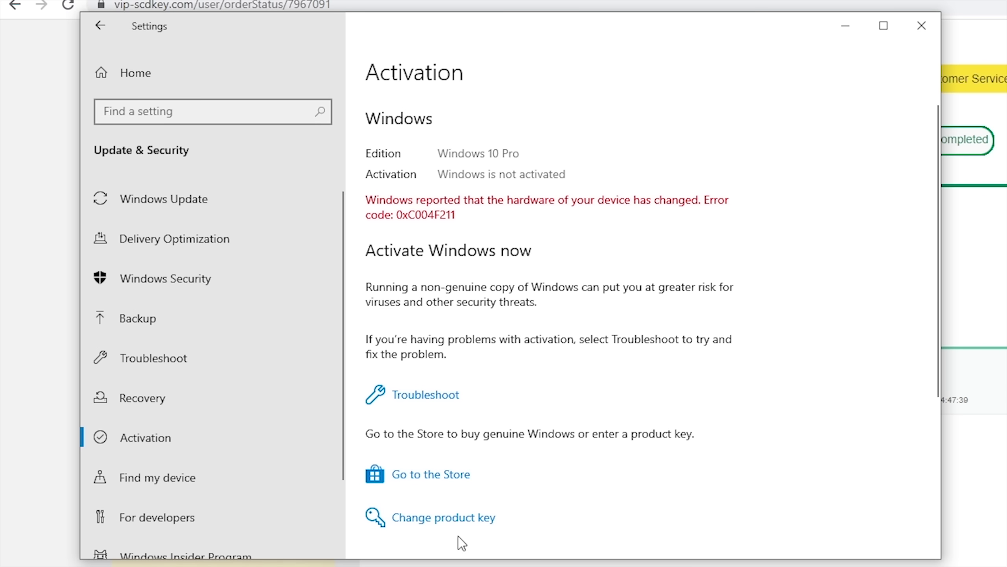
Change the Windows product key by pasting the purchased licence key, activate Windows and close the activation dialog
{"action": "left_click", "coordinate": [449, 520]}
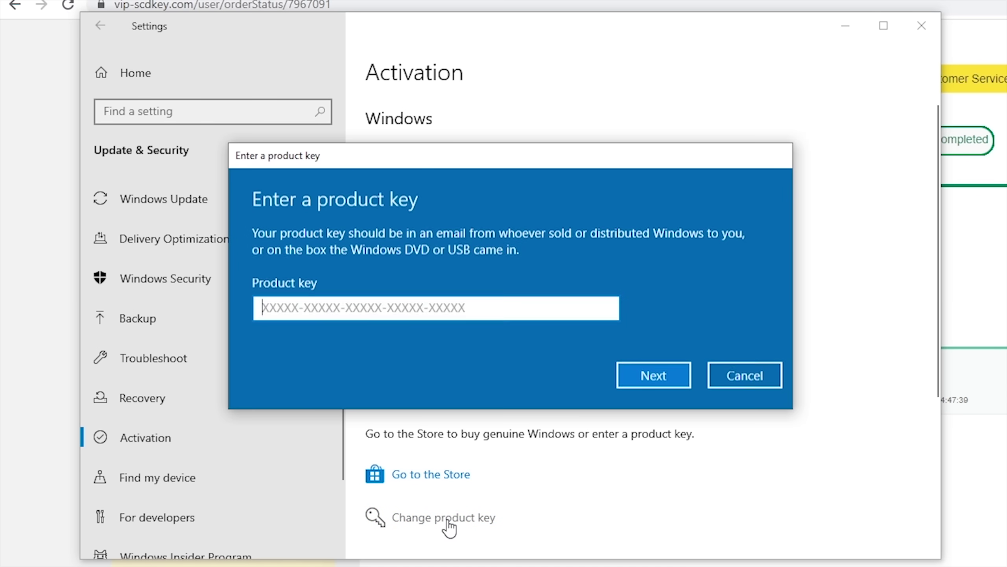
{"action": "right_click", "coordinate": [288, 308]}
{"action": "left_click", "coordinate": [319, 324]}
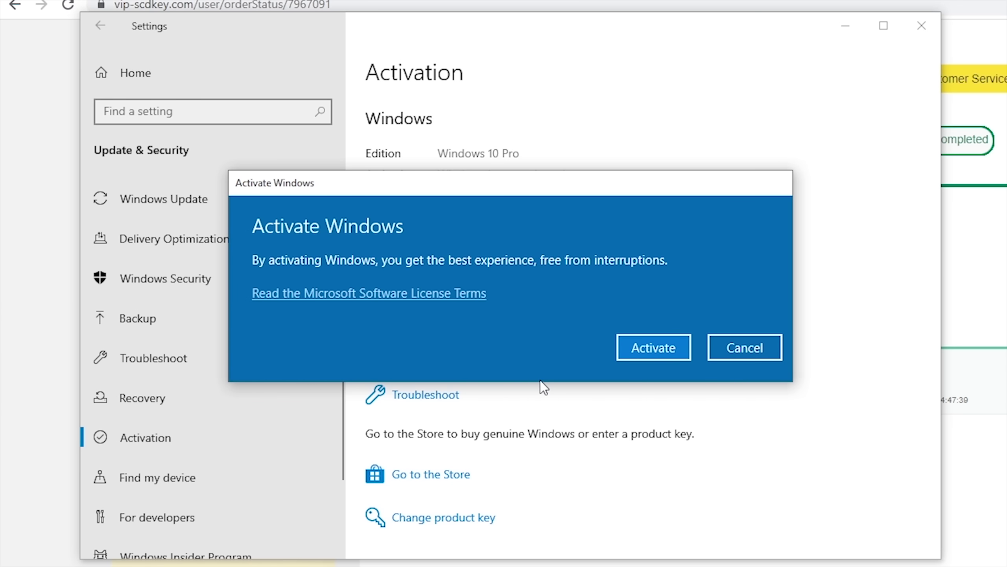
{"action": "left_click", "coordinate": [646, 342]}
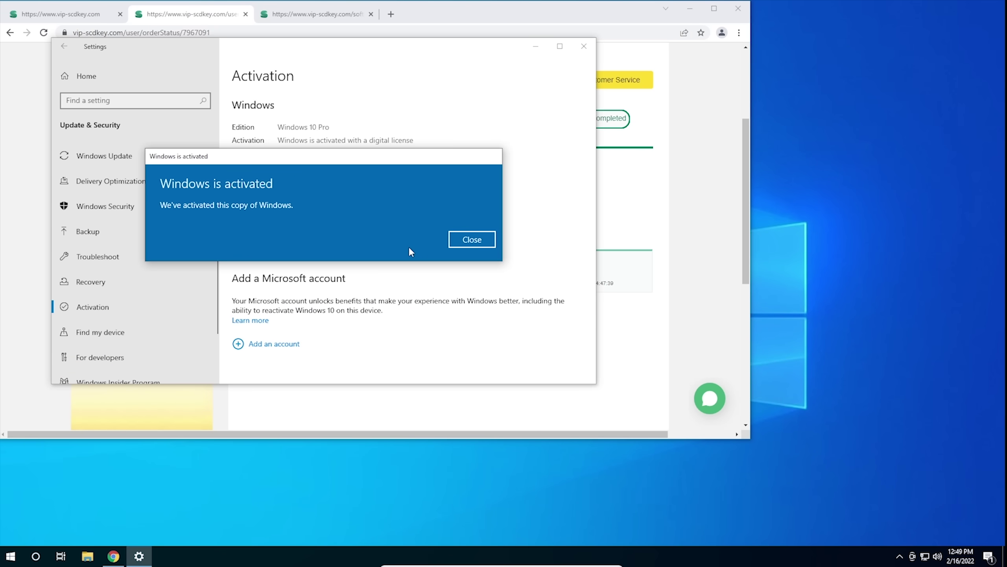
{"action": "left_click", "coordinate": [469, 241]}
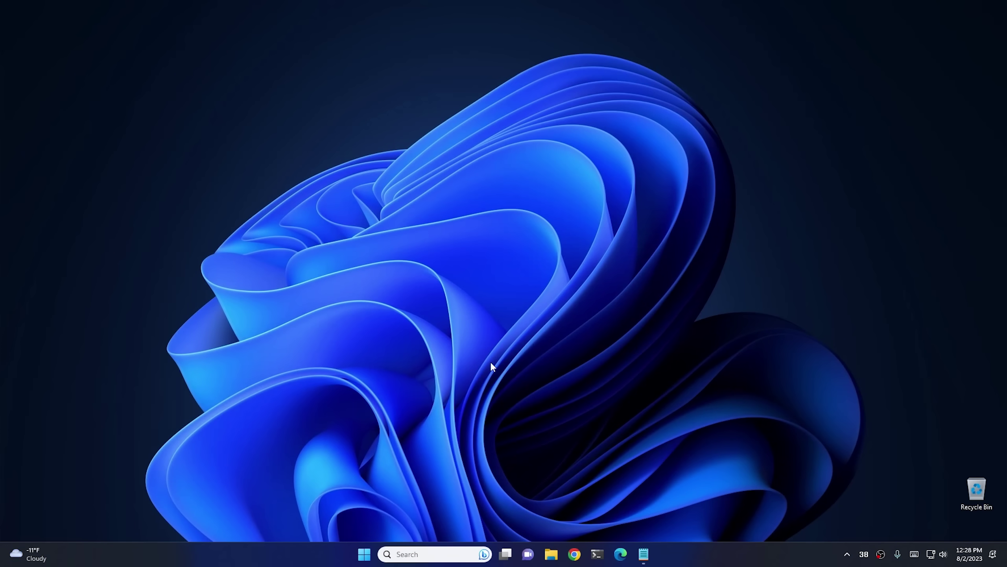
Open Settings, centre its window on the desktop and show the other troubleshooters in the System troubleshooting settings
{"action": "left_click", "coordinate": [366, 559]}
{"action": "left_click", "coordinate": [531, 288]}
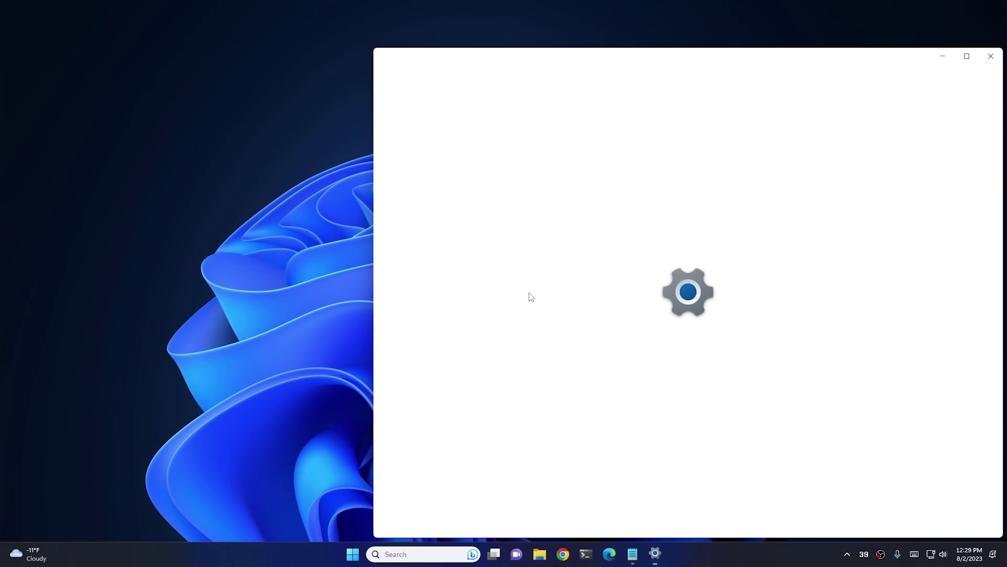
{"action": "left_click_drag", "start_coordinate": [656, 62], "coordinate": [481, 34]}
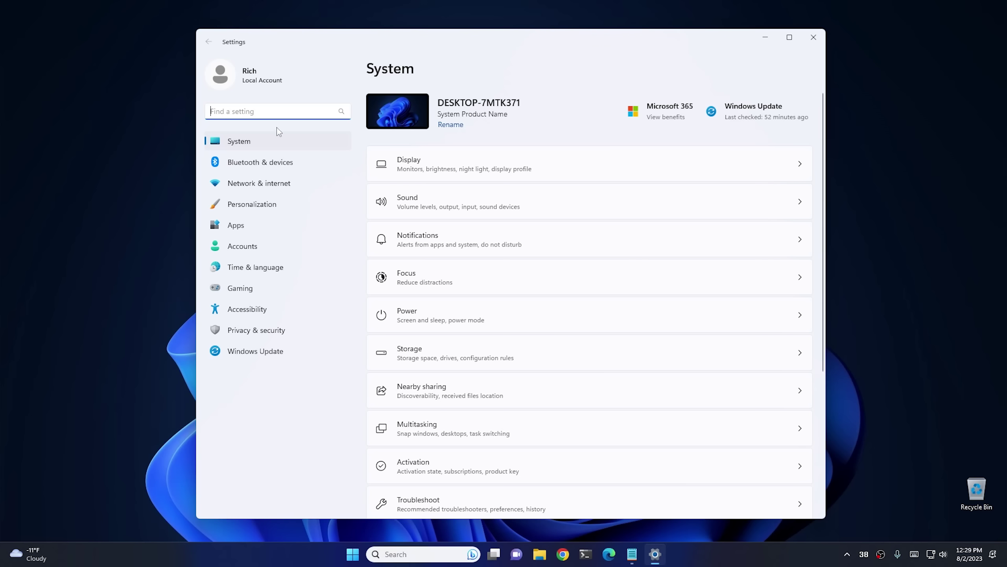
{"action": "left_click", "coordinate": [250, 142]}
{"action": "scroll", "coordinate": [546, 317], "scroll_direction": "down", "scroll_amount": 3}
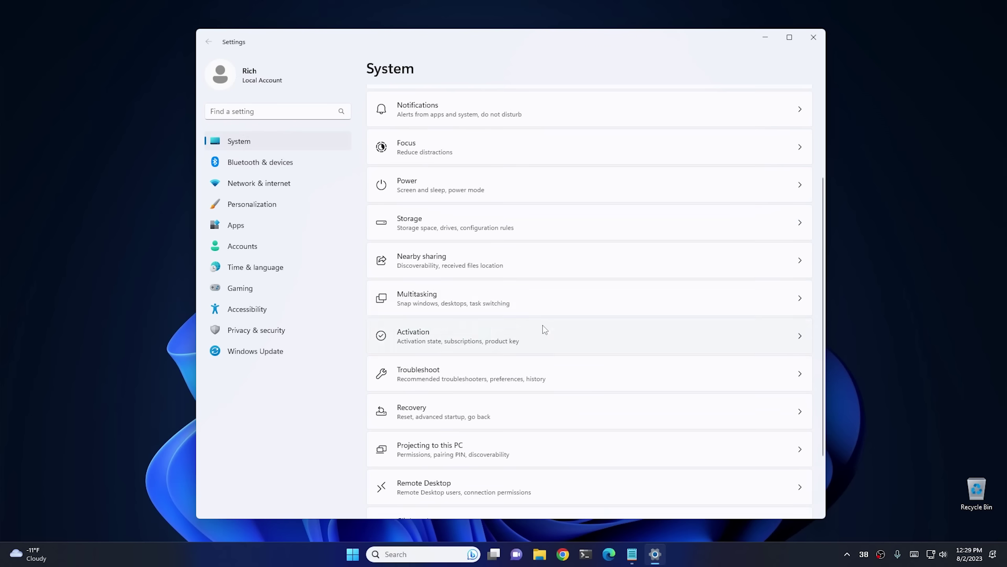
{"action": "left_click", "coordinate": [454, 380]}
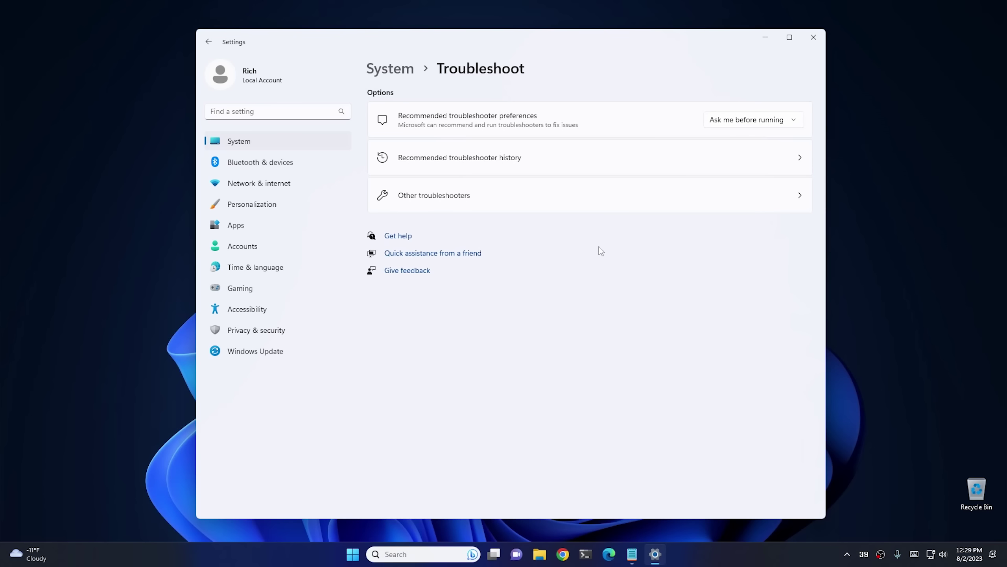
{"action": "left_click", "coordinate": [448, 198]}
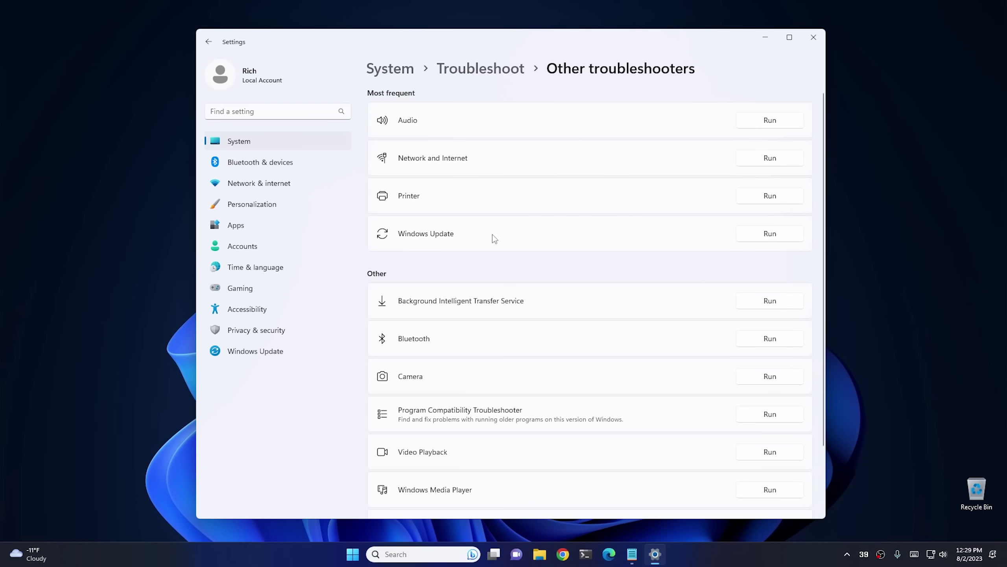
Run the Windows Update troubleshooter and close it, and view the Windows Update page before closing Settings
{"action": "left_click", "coordinate": [753, 239]}
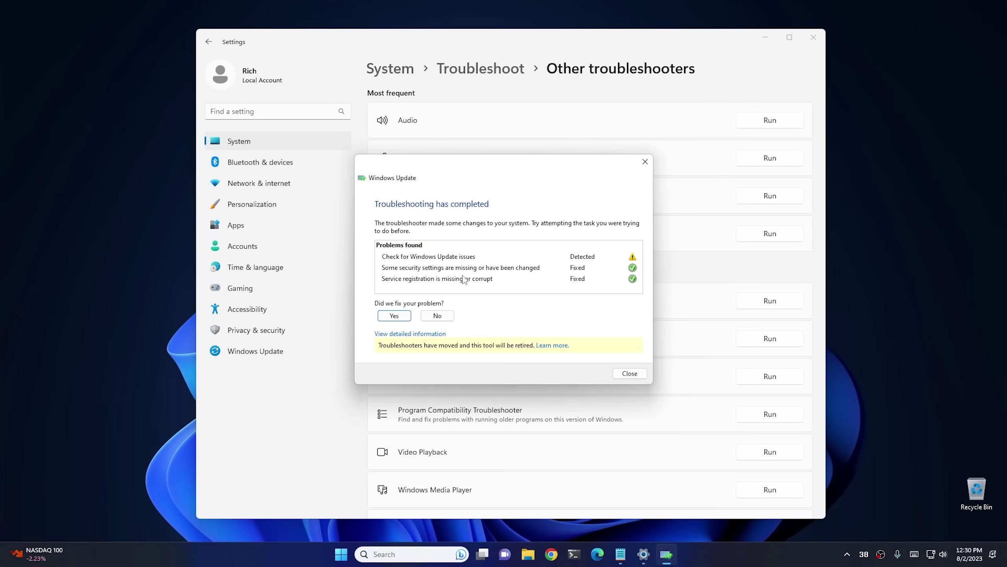
{"action": "left_click", "coordinate": [631, 373]}
{"action": "left_click", "coordinate": [271, 351]}
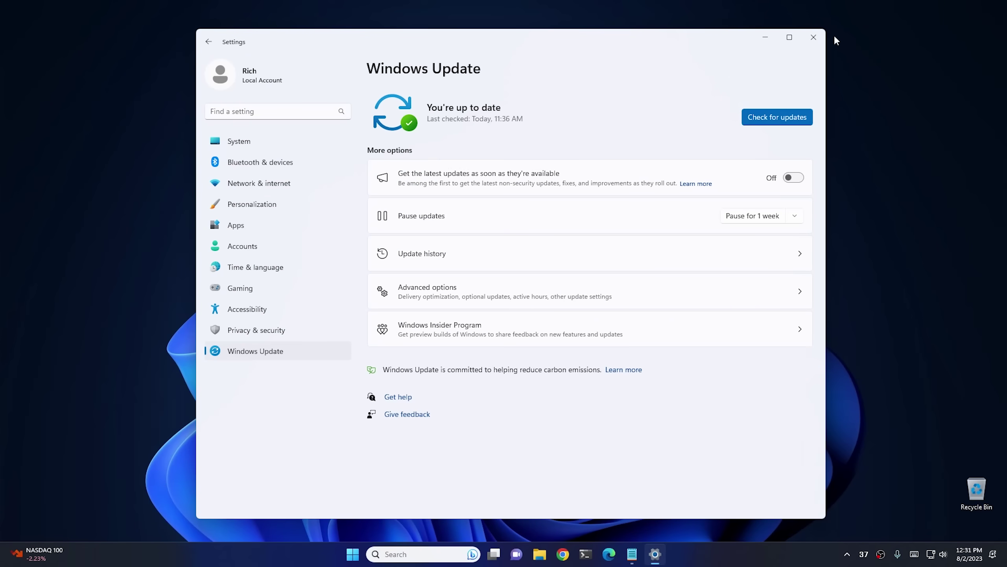
{"action": "left_click", "coordinate": [821, 38]}
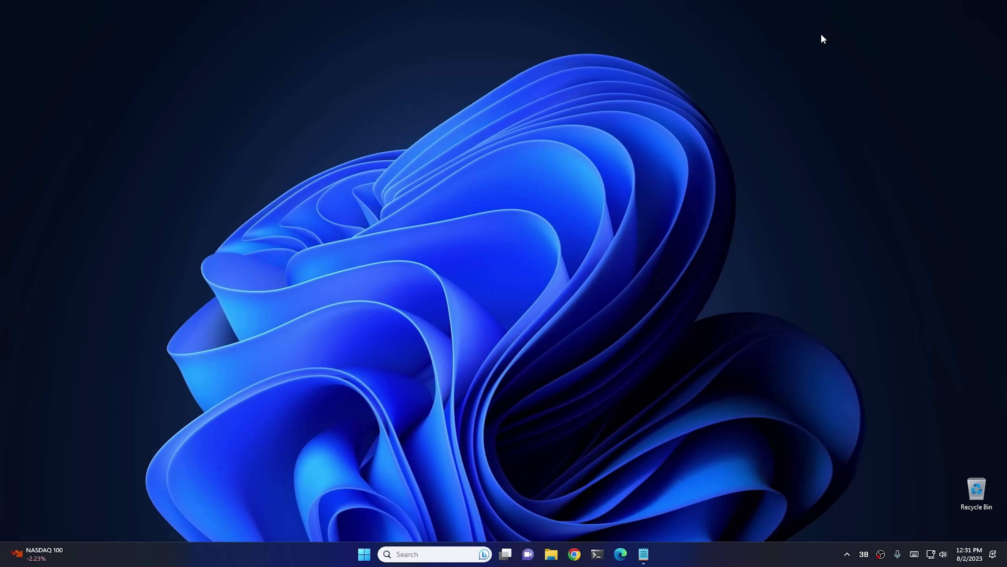
Search for cmd, run Command Prompt as administrator with elevation allowed, and move its window towards the screen centre
{"action": "left_click", "coordinate": [361, 559]}
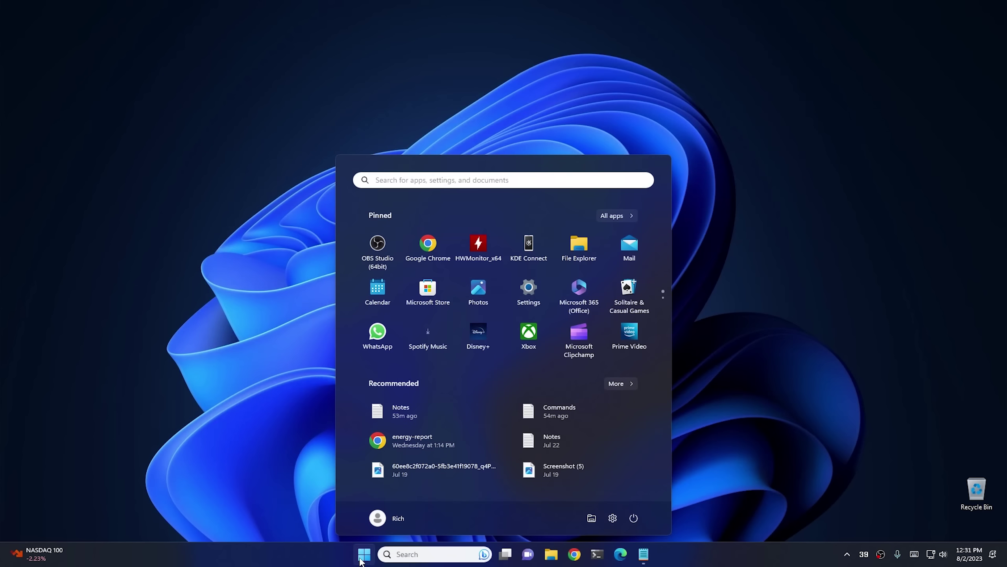
{"action": "type", "text": "cmd"}
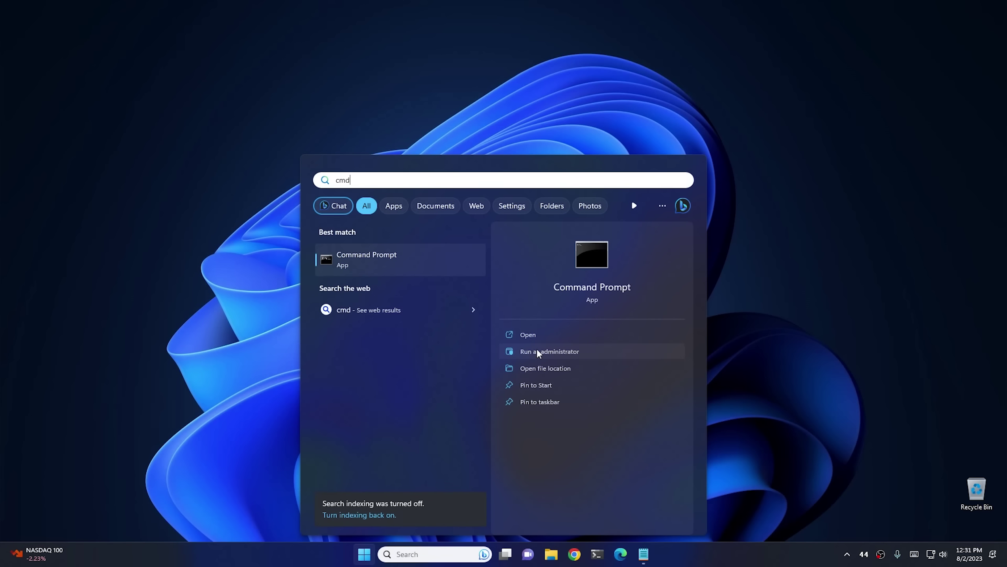
{"action": "right_click", "coordinate": [384, 272]}
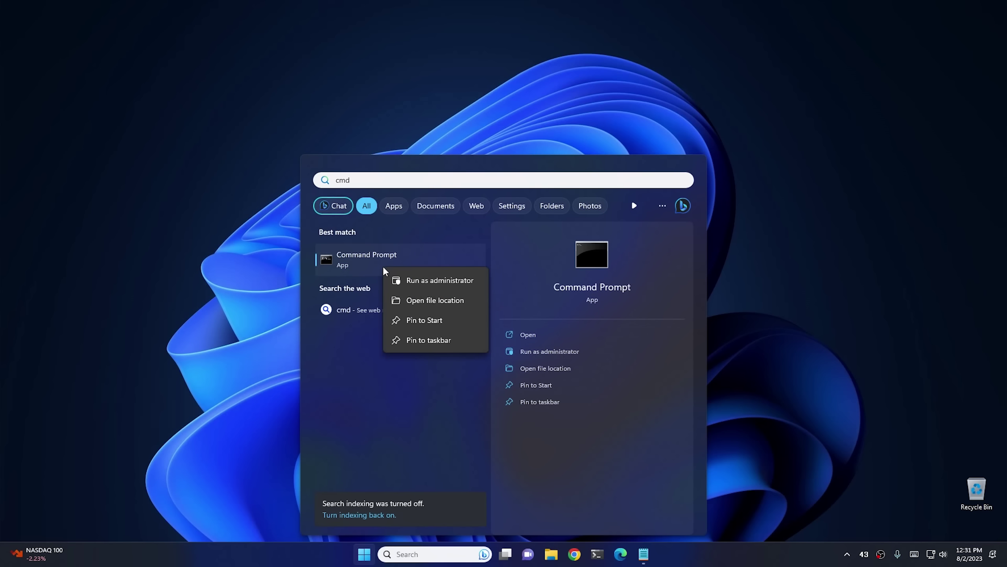
{"action": "left_click", "coordinate": [405, 279]}
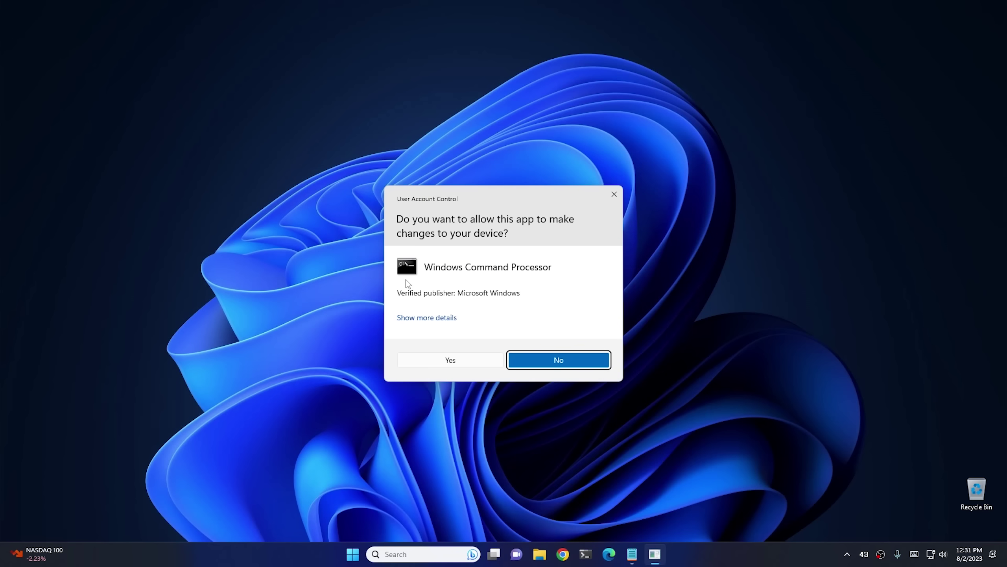
{"action": "left_click", "coordinate": [453, 359]}
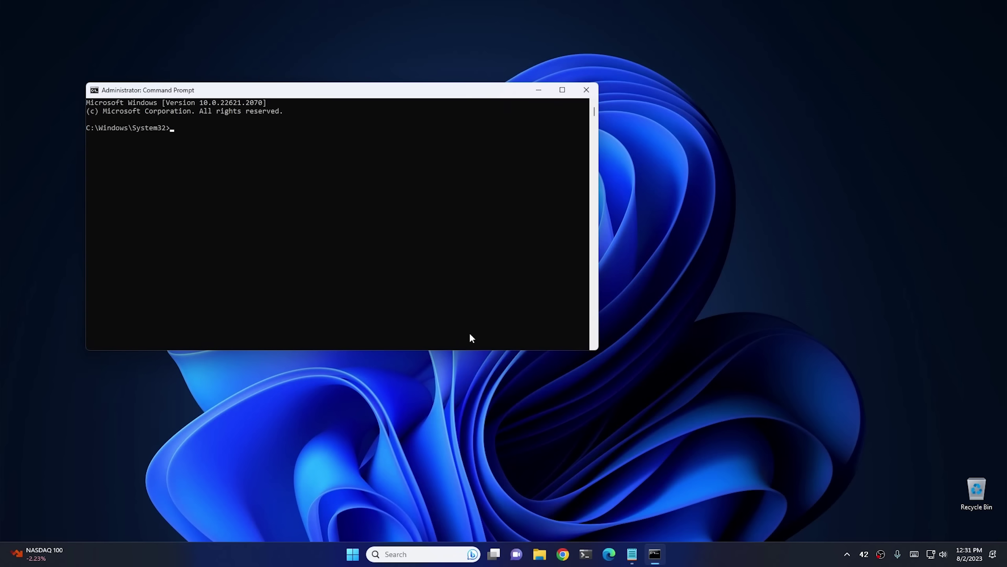
{"action": "left_click_drag", "start_coordinate": [311, 93], "coordinate": [491, 173]}
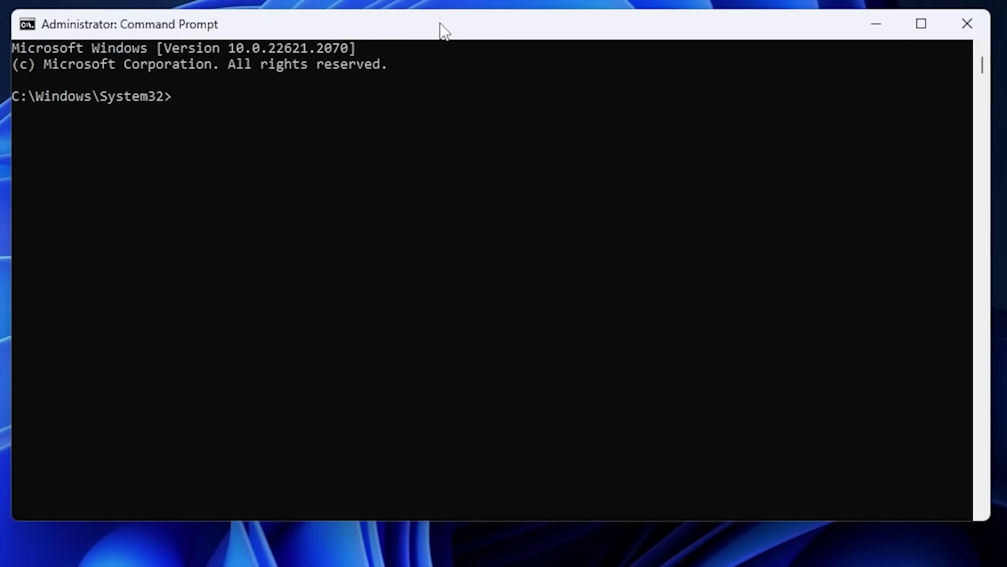
Stop the Background Intelligent Transfer and Windows Update services with "net stop bits" and "net stop wuauserv"
{"action": "type", "text": "net stop "}
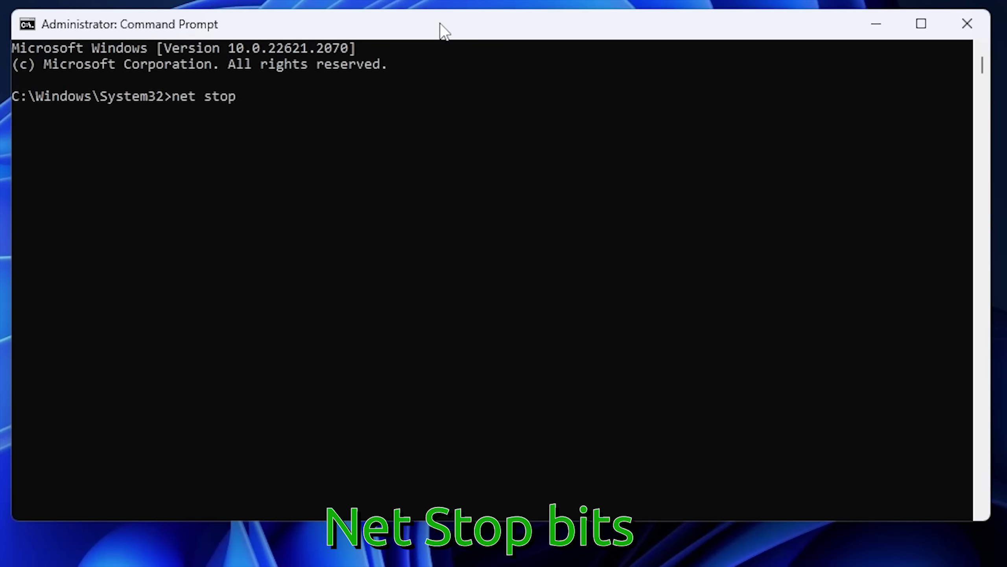
{"action": "type", "text": "bits"}
{"action": "key", "text": "Return"}
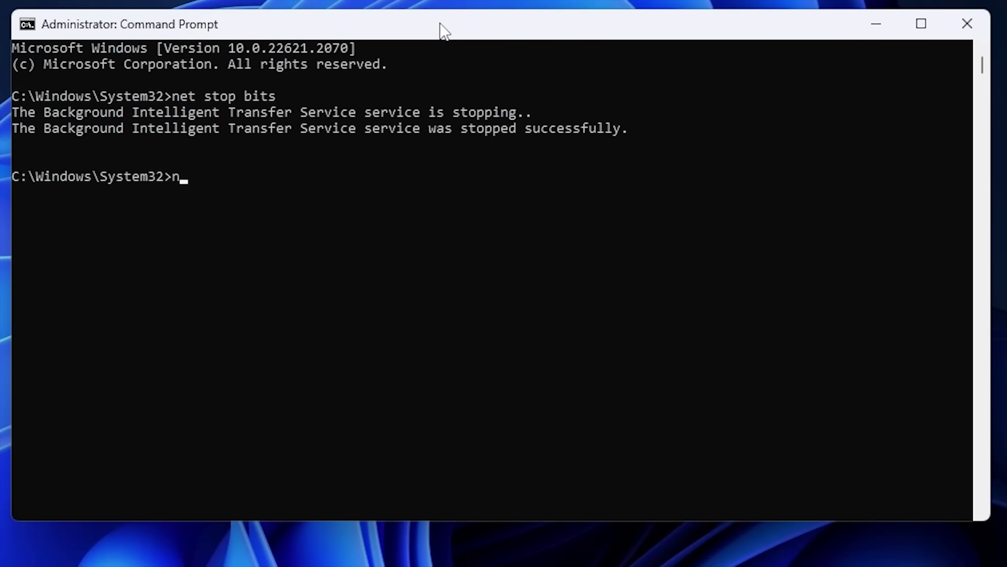
{"action": "type", "text": "et stop w"}
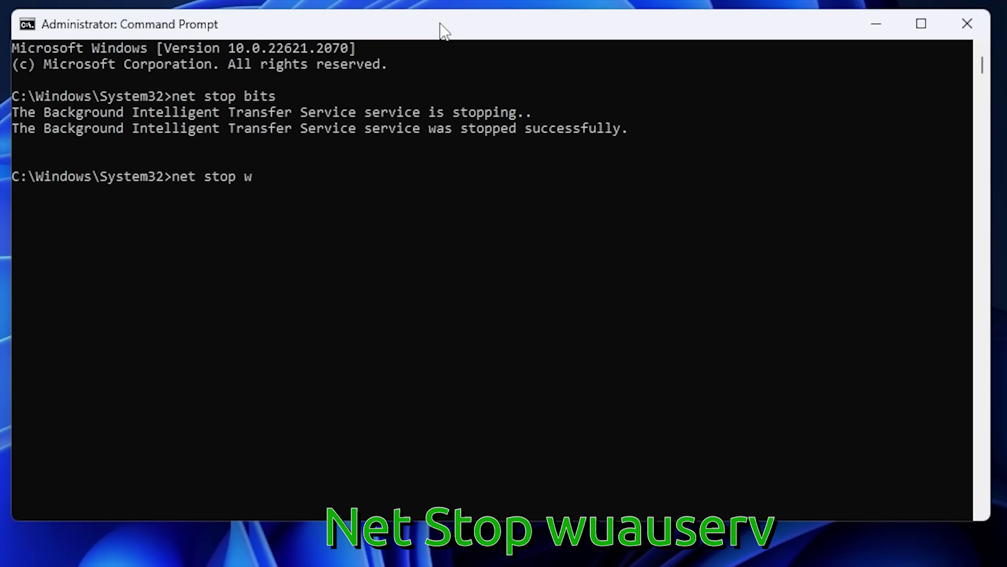
{"action": "type", "text": "auserv"}
{"action": "key", "text": "Return"}
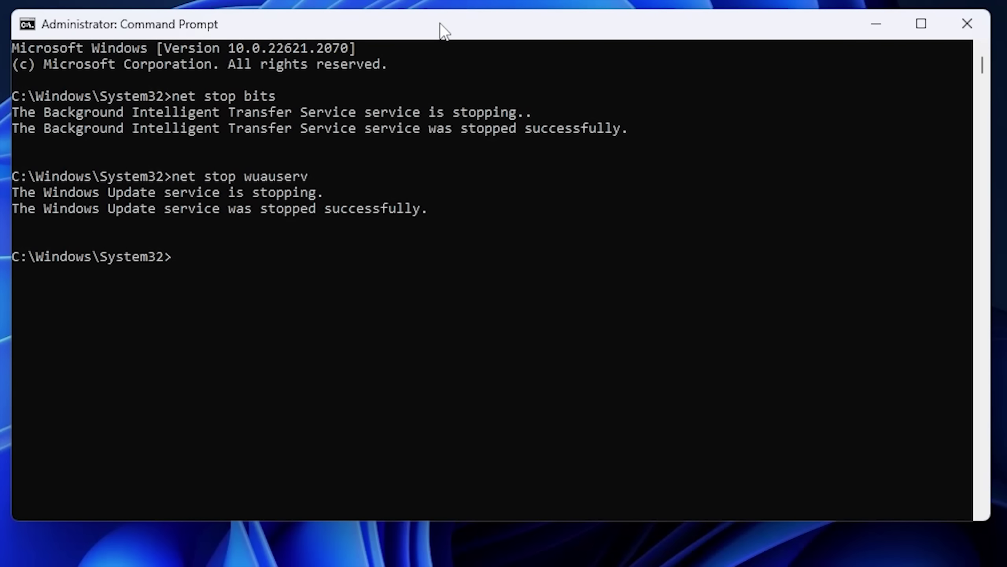
Stop the Application Identity and Cryptographic services with "net stop appidsvc" and "net stop cryptsvc"
{"action": "type", "text": "net stop"}
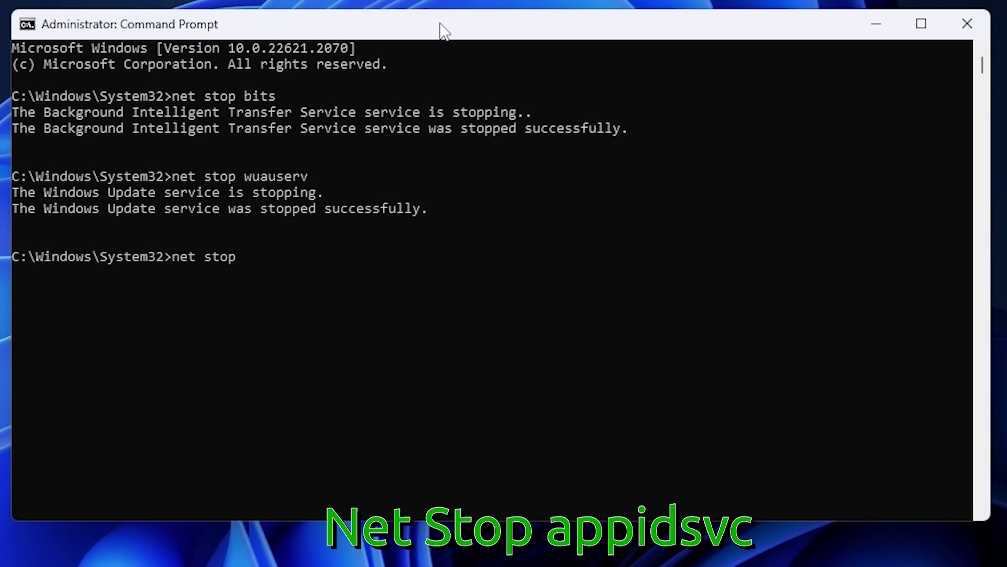
{"action": "type", "text": " appidsvc"}
{"action": "key", "text": "Return"}
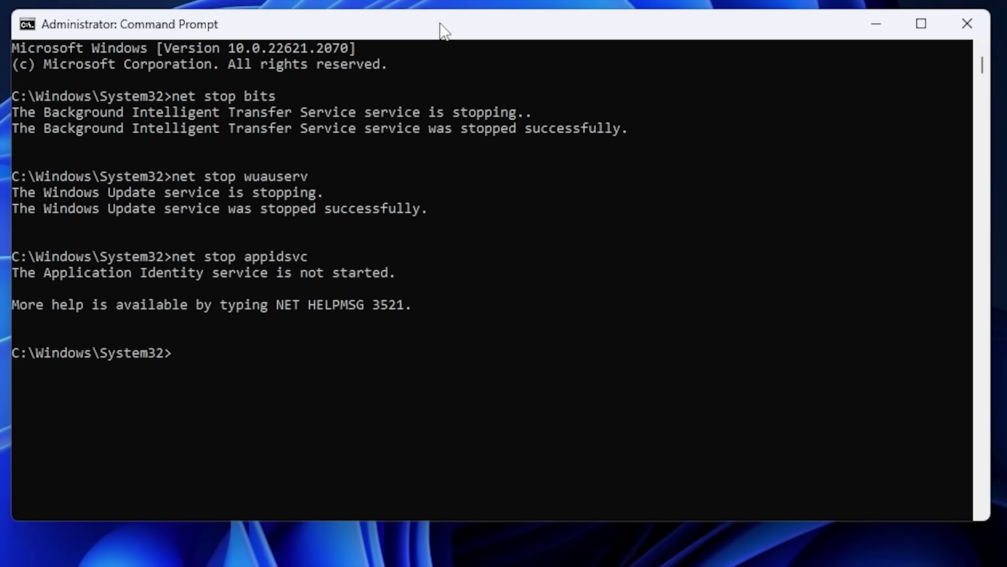
{"action": "type", "text": "net stop"}
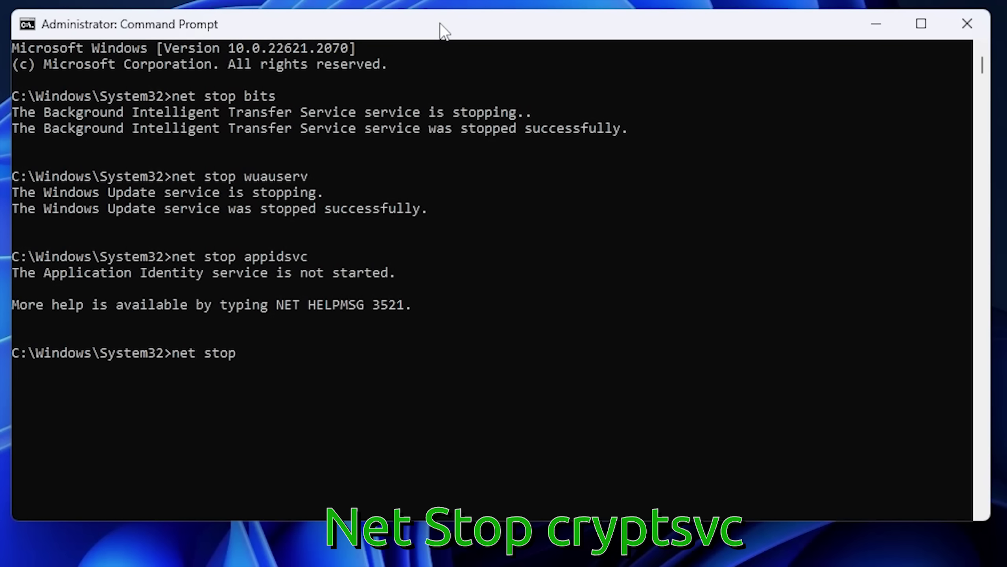
{"action": "type", "text": " cryptsvc"}
{"action": "key", "text": "Return"}
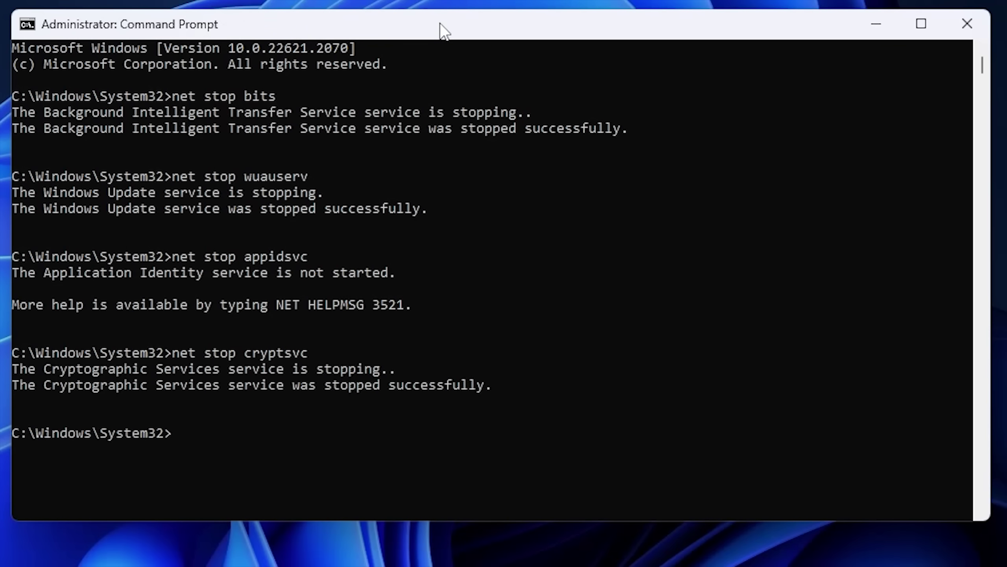
Change to the root of drive C and into the Program Files directory
{"action": "scroll", "coordinate": [445, 30], "scroll_direction": "down", "scroll_amount": 1}
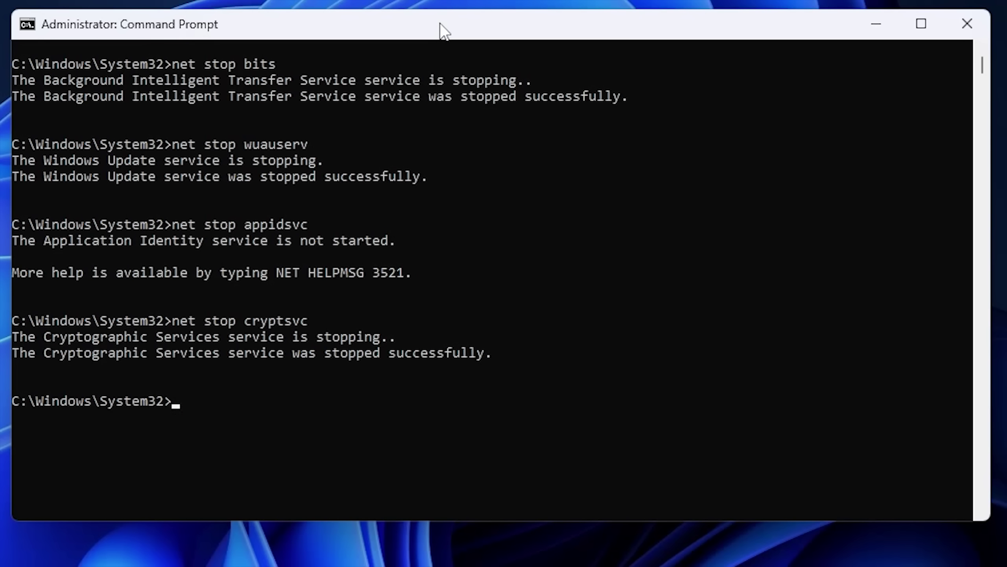
{"action": "type", "text": "cd \\"}
{"action": "key", "text": "Return"}
{"action": "type", "text": "cd pro"}
{"action": "key", "text": "Tab"}
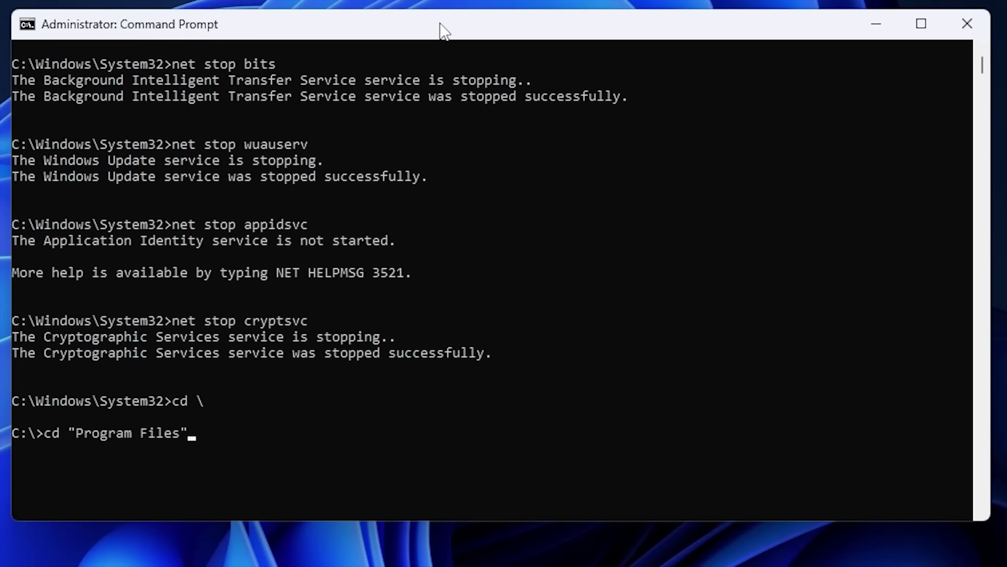
{"action": "key", "text": "Return"}
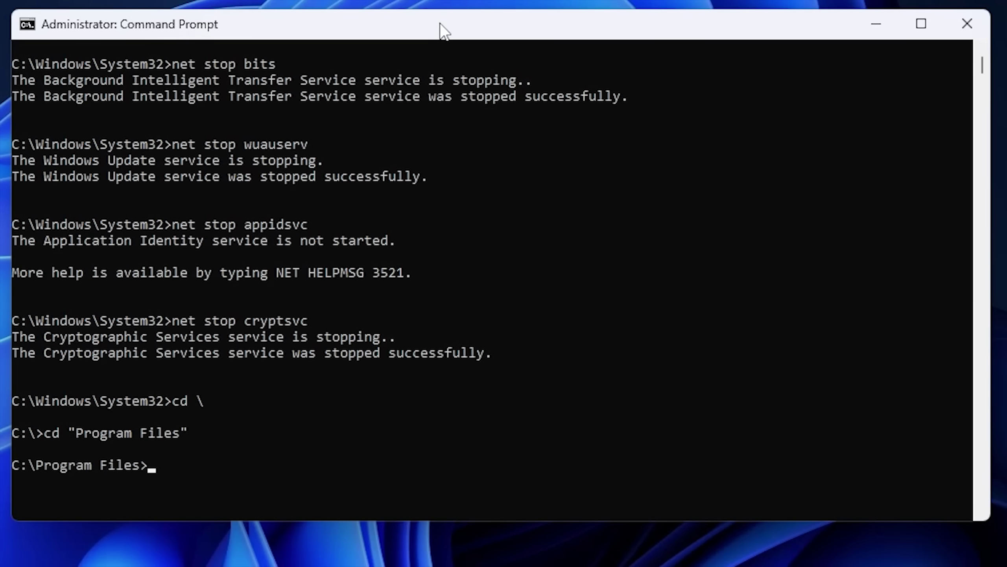
{"action": "type", "text": "cd appl"}
{"action": "key", "text": "BackSpace"}
{"action": "key", "text": "BackSpace"}
{"action": "key", "text": "BackSpace"}
{"action": "key", "text": "BackSpace"}
{"action": "key", "text": "BackSpace"}
{"action": "key", "text": "BackSpace"}
{"action": "key", "text": "BackSpace"}
Change the working directory to \ProgramData and into its "Application Data" folder
{"action": "type", "text": "cd \\p"}
{"action": "key", "text": "Tab"}
{"action": "key", "text": "Tab"}
{"action": "key", "text": "Tab"}
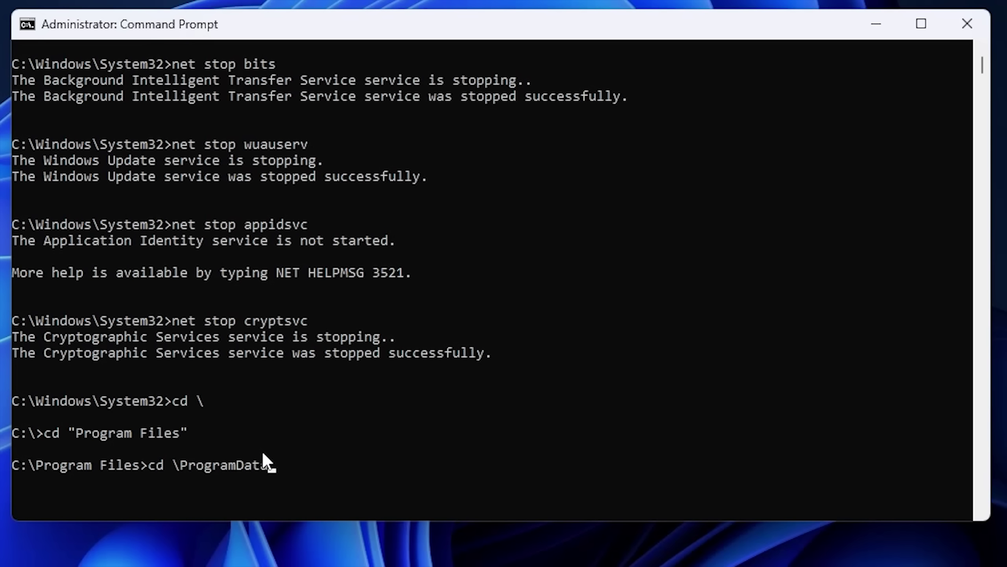
{"action": "key", "text": "Return"}
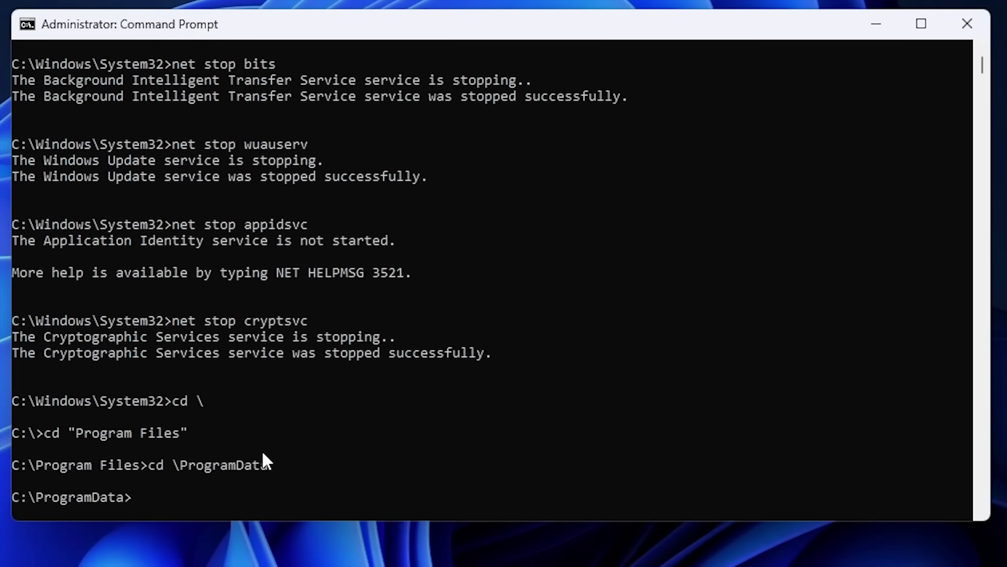
{"action": "type", "text": "cd app"}
{"action": "key", "text": "Tab"}
{"action": "key", "text": "Return"}
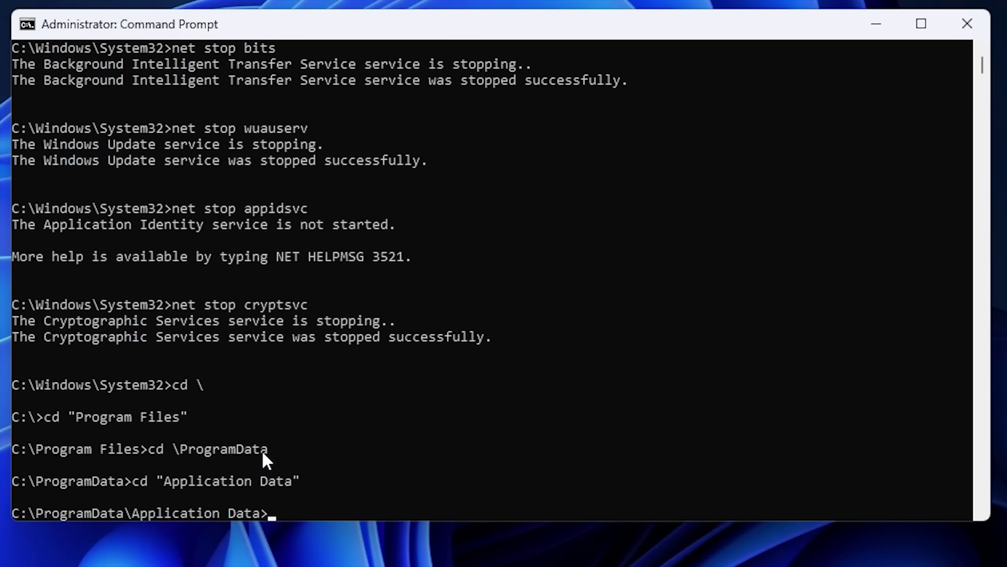
List the contents of the Application Data folder and change into its Microsoft subfolder
{"action": "type", "text": "dir"}
{"action": "key", "text": "Return"}
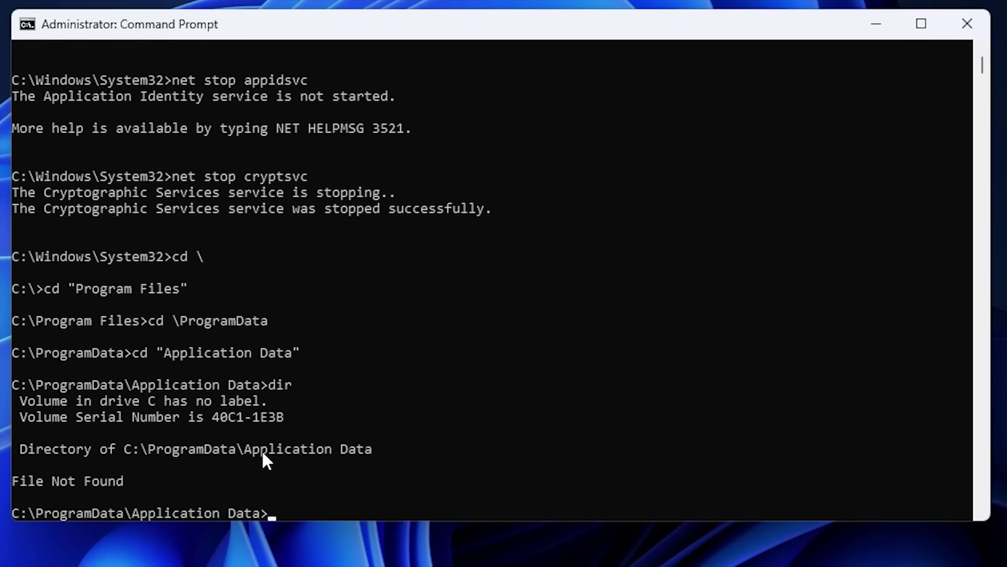
{"action": "type", "text": "cd Microsoft"}
{"action": "key", "text": "Return"}
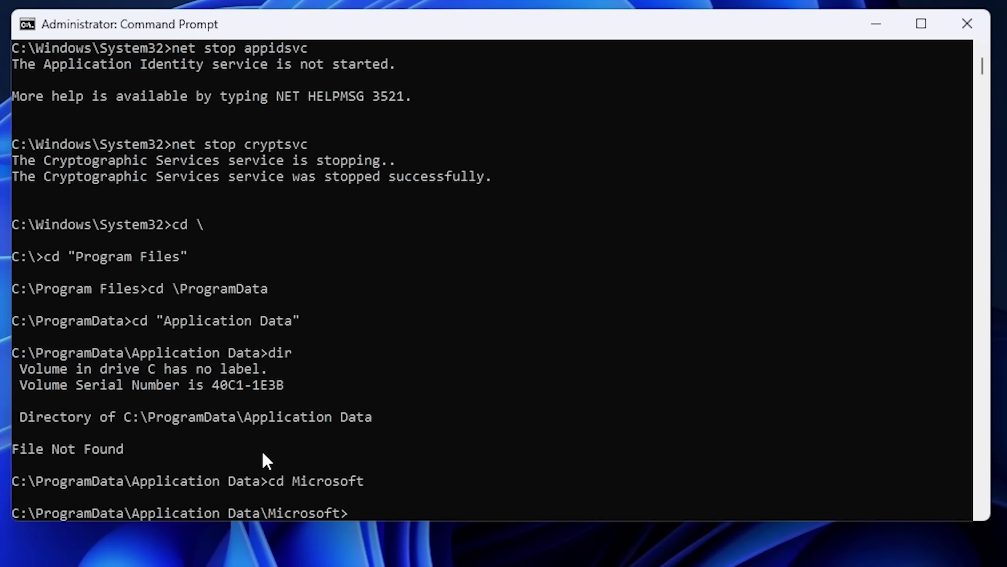
Change the working directory into the Network folder and its Downloader subfolder
{"action": "type", "text": "cd ne"}
{"action": "key", "text": "Tab"}
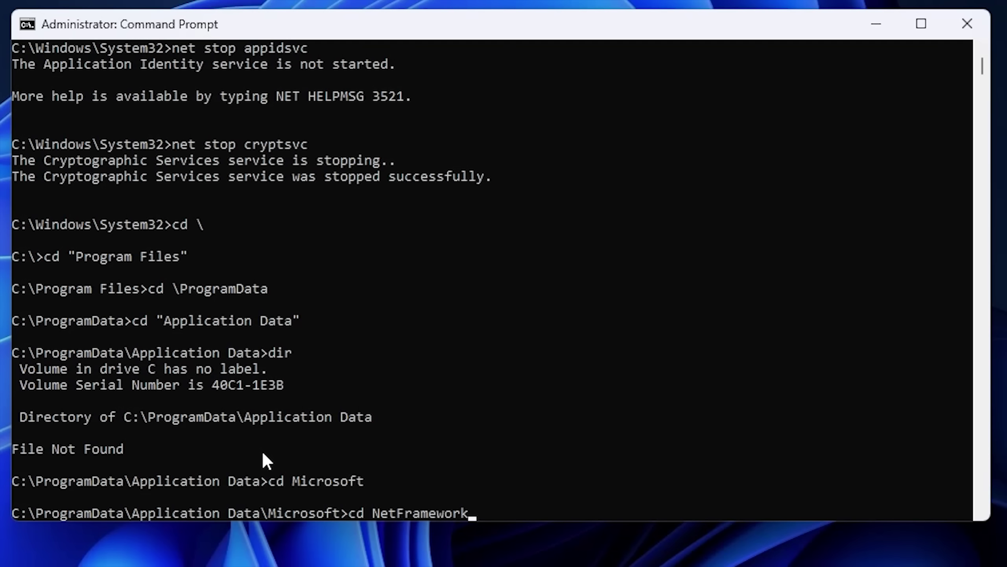
{"action": "key", "text": "Tab"}
{"action": "key", "text": "Return"}
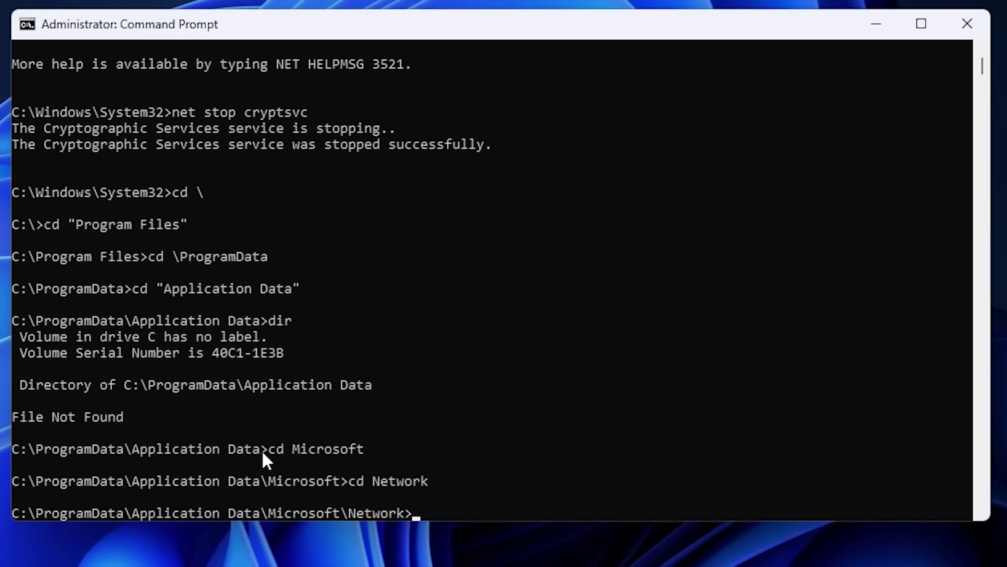
{"action": "type", "text": "cd dow"}
{"action": "key", "text": "Tab"}
{"action": "key", "text": "Return"}
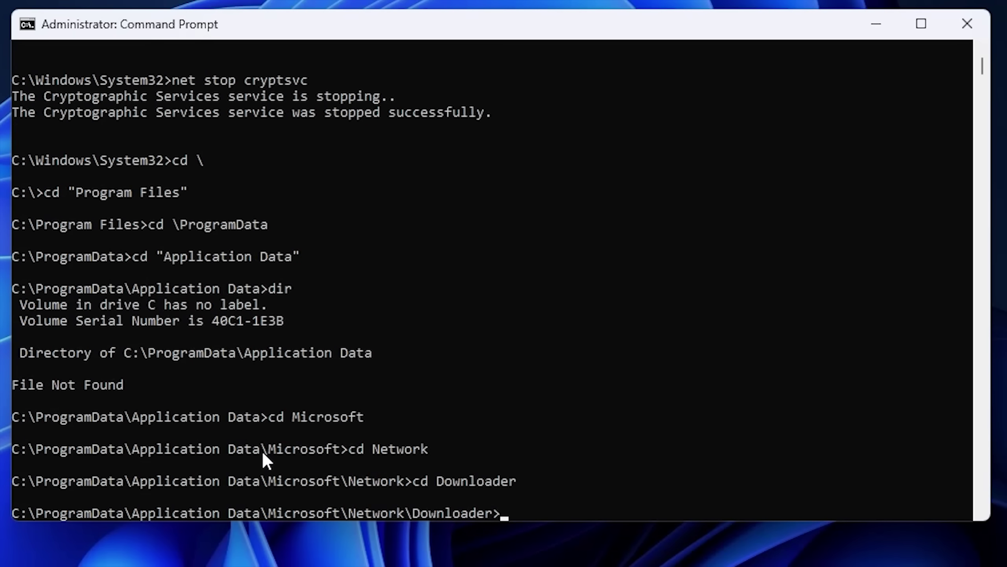
Delete all files in the Downloader folder with "del *.*", confirming with y, and list the folder before and after the deletion
{"action": "type", "text": "dir"}
{"action": "key", "text": "Return"}
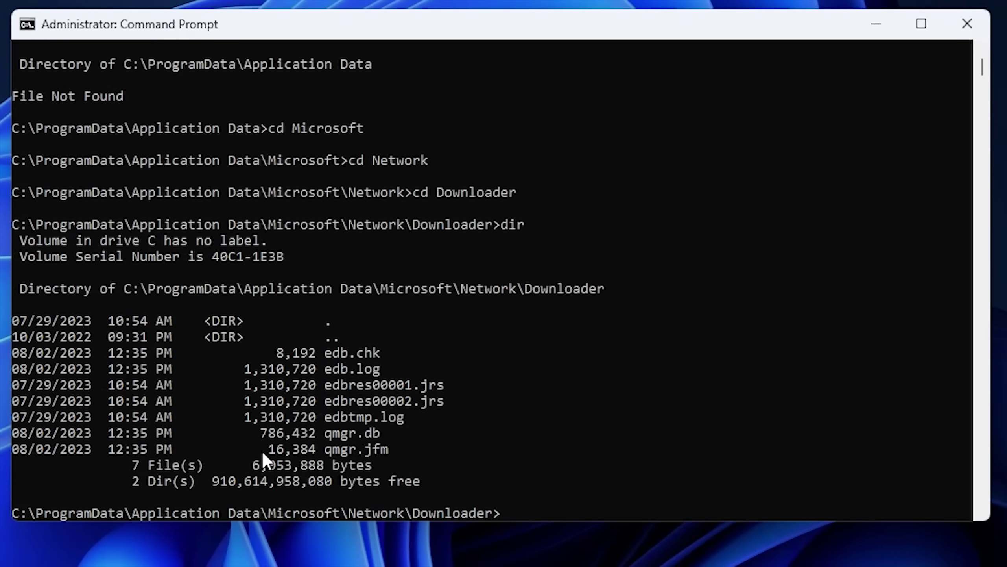
{"action": "type", "text": "del *.8"}
{"action": "key", "text": "BackSpace"}
{"action": "type", "text": "*"}
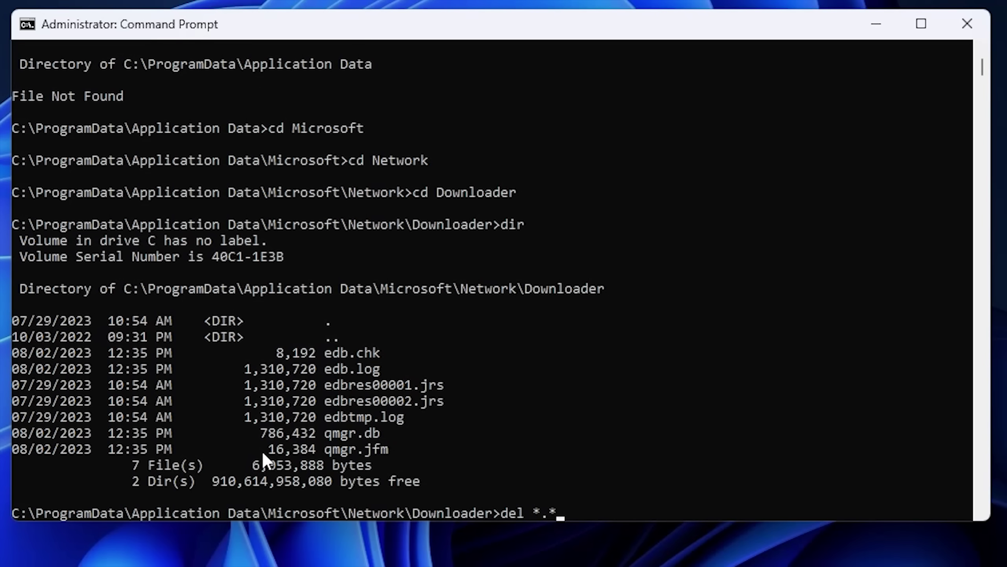
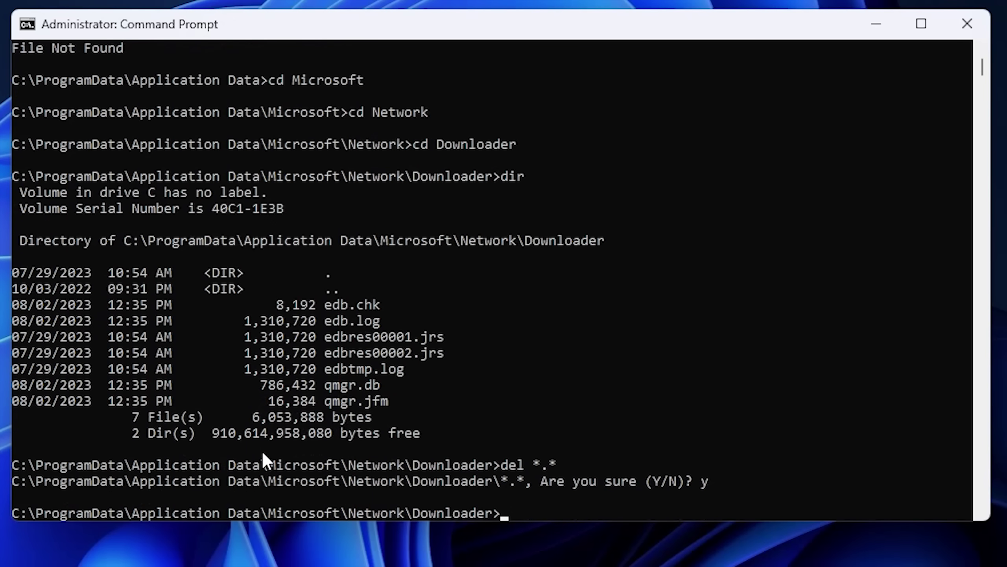
{"action": "type", "text": "dir"}
{"action": "key", "text": "Return"}
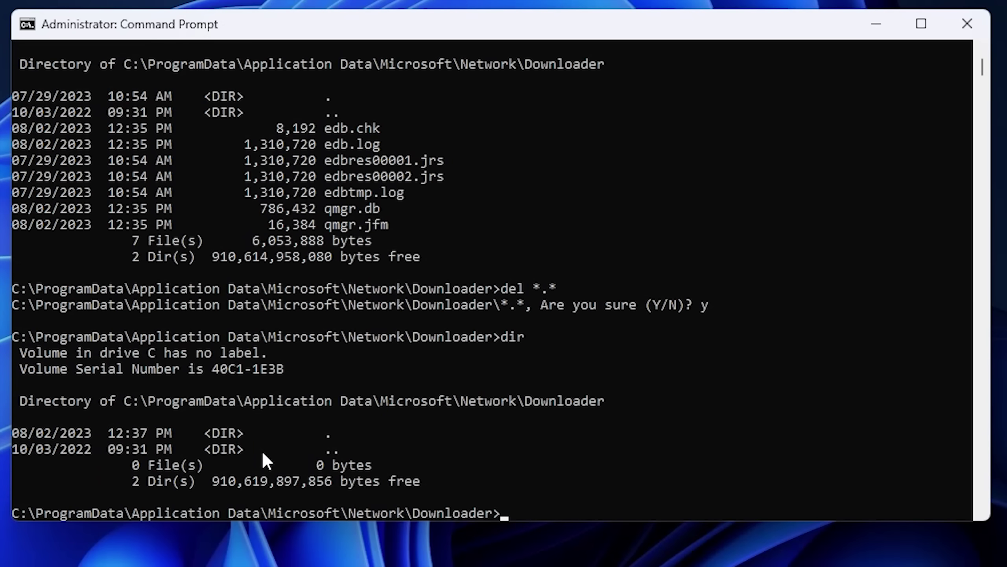
Change to C:\Windows by way of the drive root and rename the SoftwareDistribution folder to Software_old
{"action": "type", "text": "cd \\"}
{"action": "key", "text": "Return"}
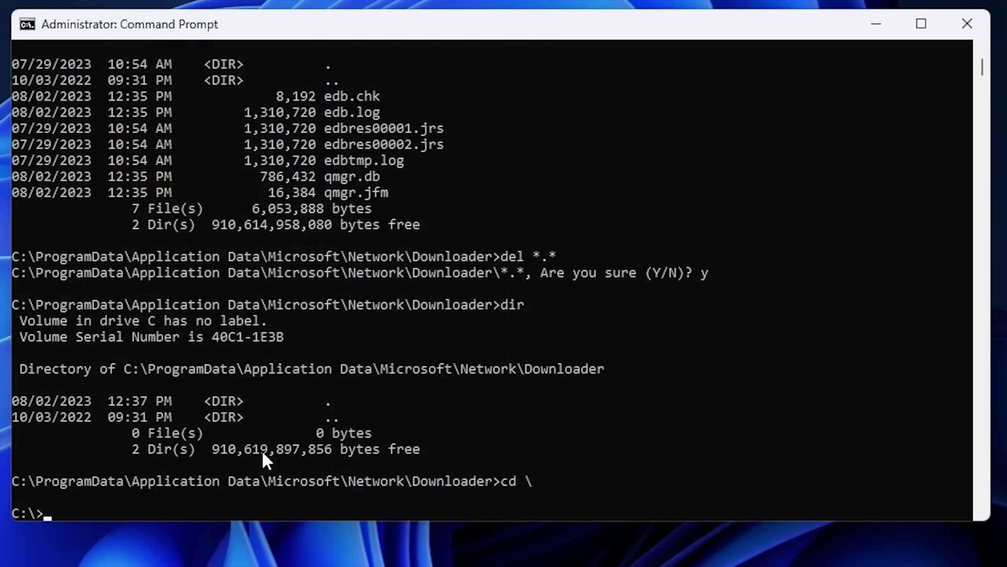
{"action": "type", "text": "cd Windows"}
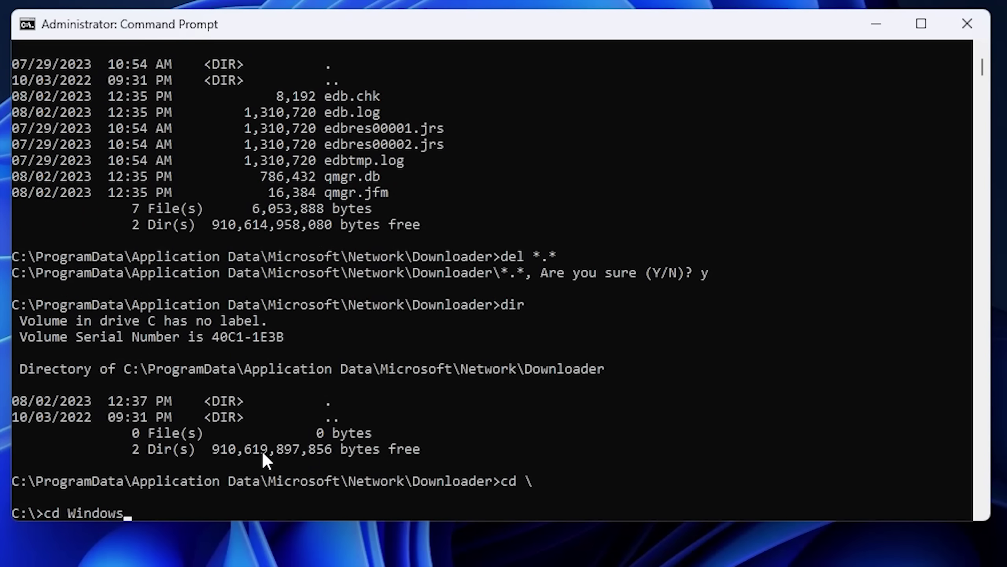
{"action": "key", "text": "Return"}
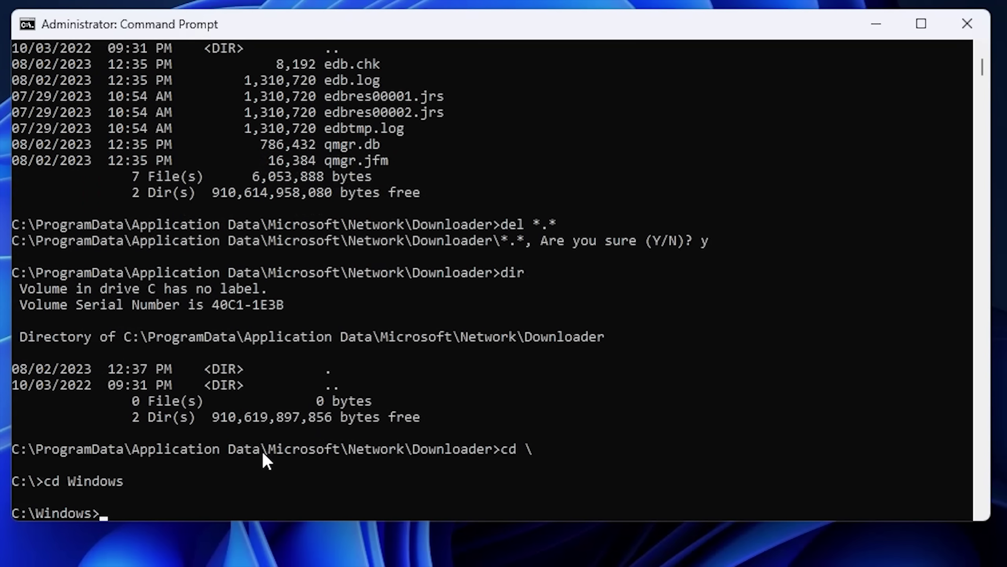
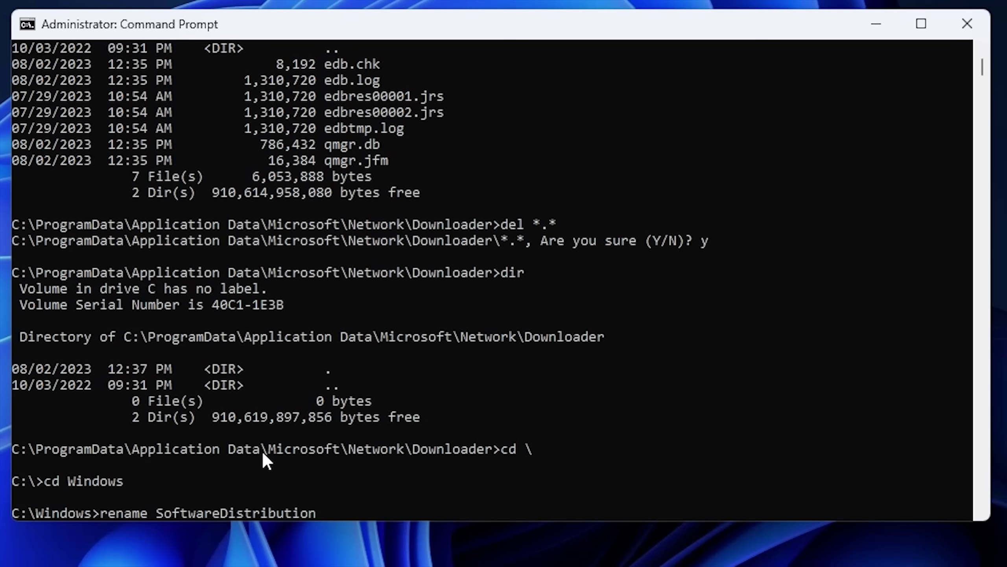
{"action": "type", "text": "Software_old"}
{"action": "key", "text": "Return"}
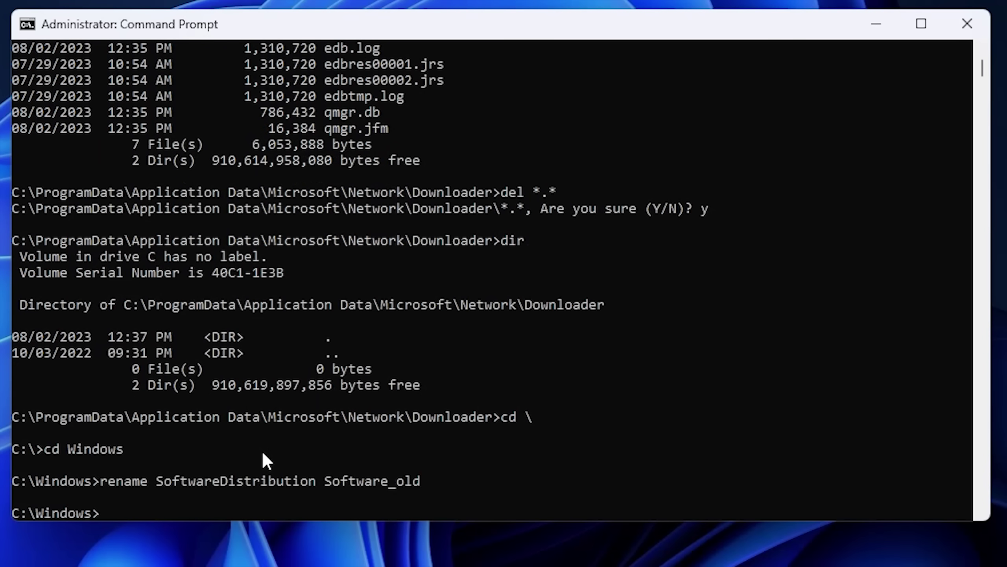
Change into System32 and remove the catroot2 folder with all its contents using "rmdir catroot2 /S /Q"
{"action": "type", "text": "cd System32"}
{"action": "key", "text": "Return"}
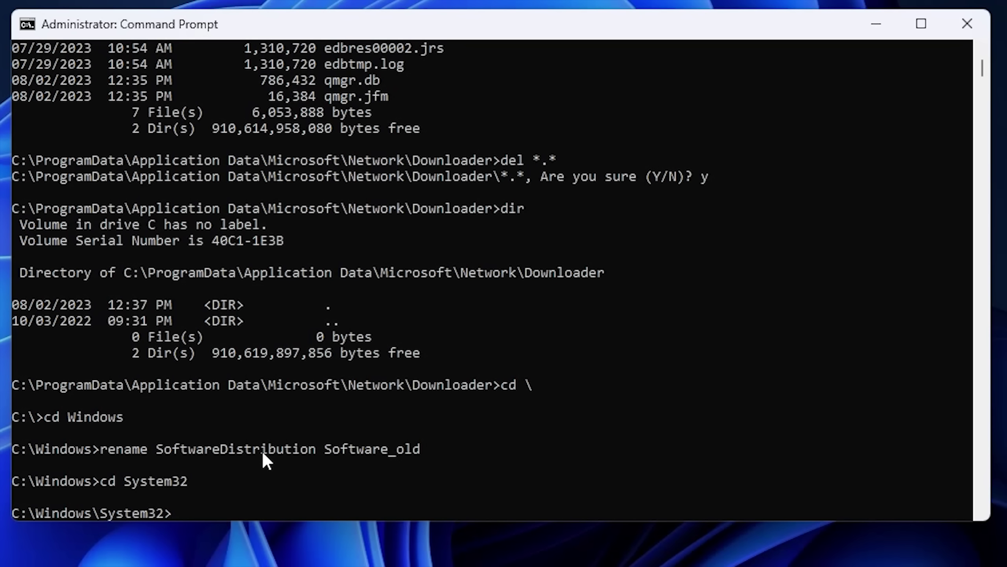
{"action": "type", "text": "rmdir CatRoot"}
{"action": "key", "text": "Tab"}
{"action": "key", "text": "Tab"}
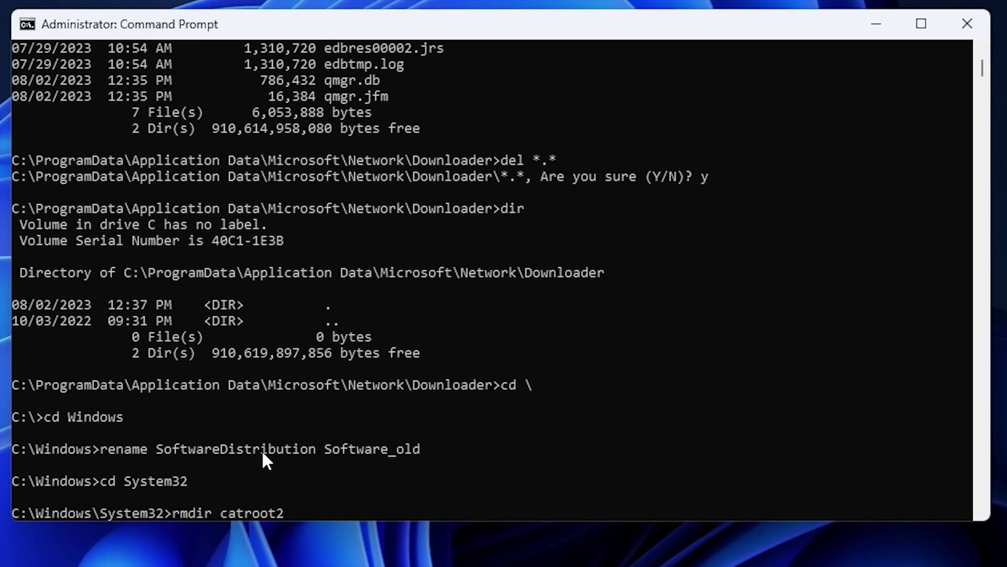
{"action": "type", "text": "/S"}
{"action": "type", "text": "/Q"}
{"action": "key", "text": "Return"}
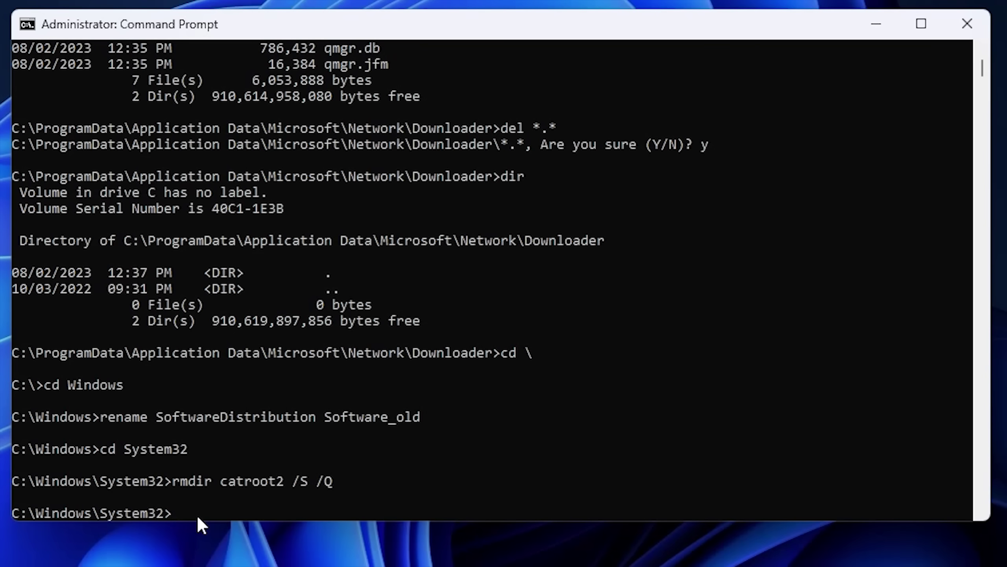
Use "sc.exe sdset" to set the security descriptors of bits and wuauserv to D:(A;;CCLCSWRPWPDTLOCRRC;;;SY)(A;;CCDCLCSWRPWPDTLOCRSDRCWDWO;;;BA)(A;;CCLCSWLOCRRC;;;AU)(A;;CCLCSWRPWPDTLOCRRC;;;PU)
{"action": "type", "text": "sc.exe sdset bits D:(A;;CCLCSWRPWPDTLOCRRC;;;SY)(A;;CCDCLCSWRPWPDTLOCRSDRCWDWO;;;BA)(A;;CCLCSWLOCRRC;;;AU)(A;;CCLCSWRPWPDTLOCRRC;;;PU)"}
{"action": "key", "text": "Return"}
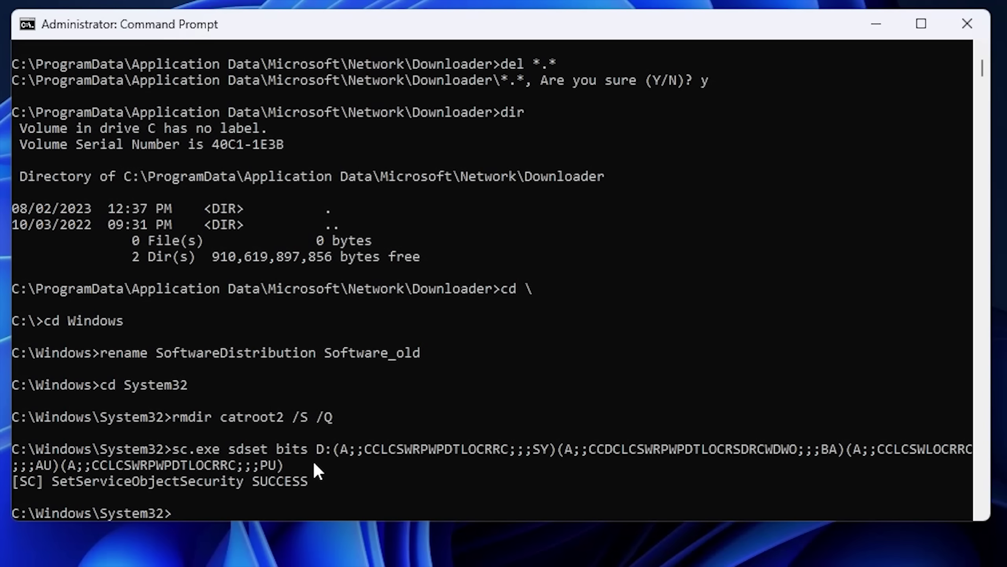
{"action": "right_click", "coordinate": [200, 505]}
{"action": "key", "text": "Return"}
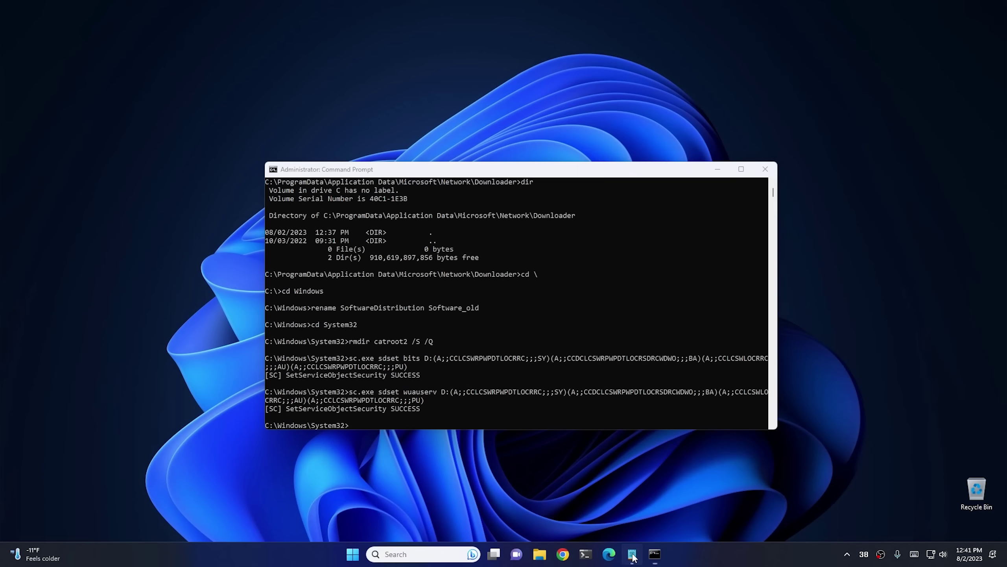
Review the two "sc.exe sdset" commands in the Notes text file in Notepad, and put Notepad away again
{"action": "left_click", "coordinate": [632, 553]}
{"action": "left_click_drag", "start_coordinate": [599, 272], "coordinate": [702, 314]}
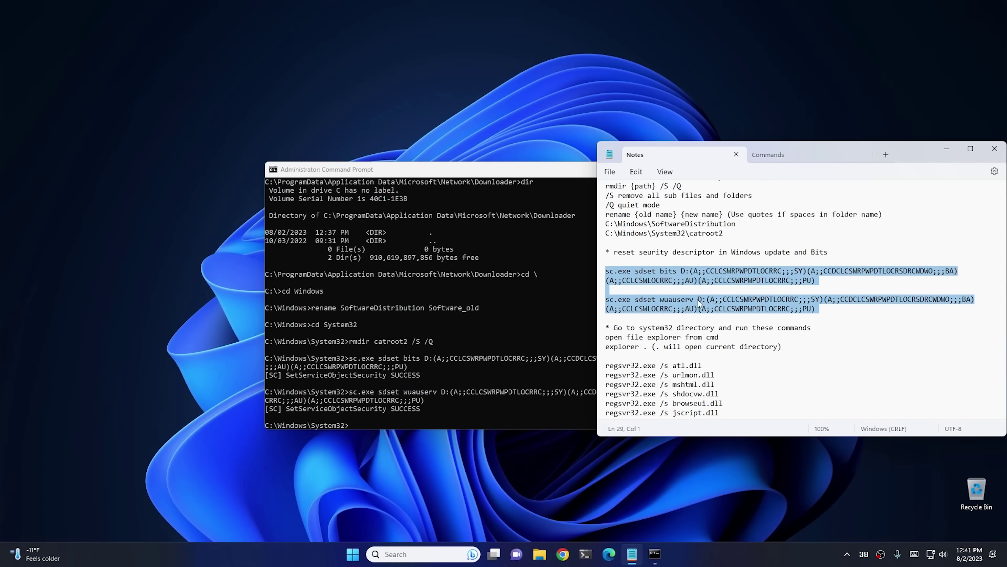
{"action": "left_click", "coordinate": [632, 554]}
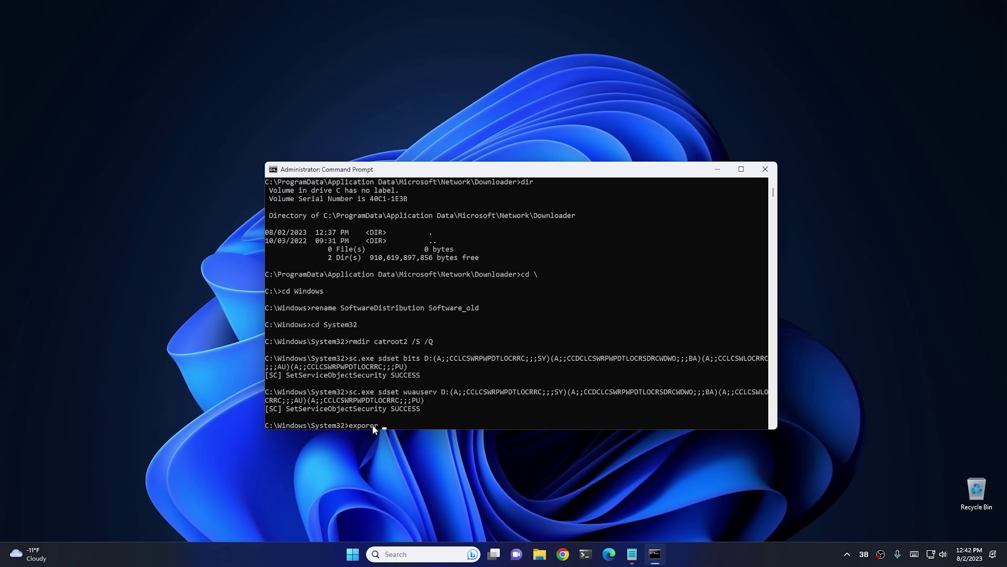
Open the current System32 directory in File Explorer with "explorer ." and move its window clear of the Command Prompt output
{"action": "key", "text": "Return"}
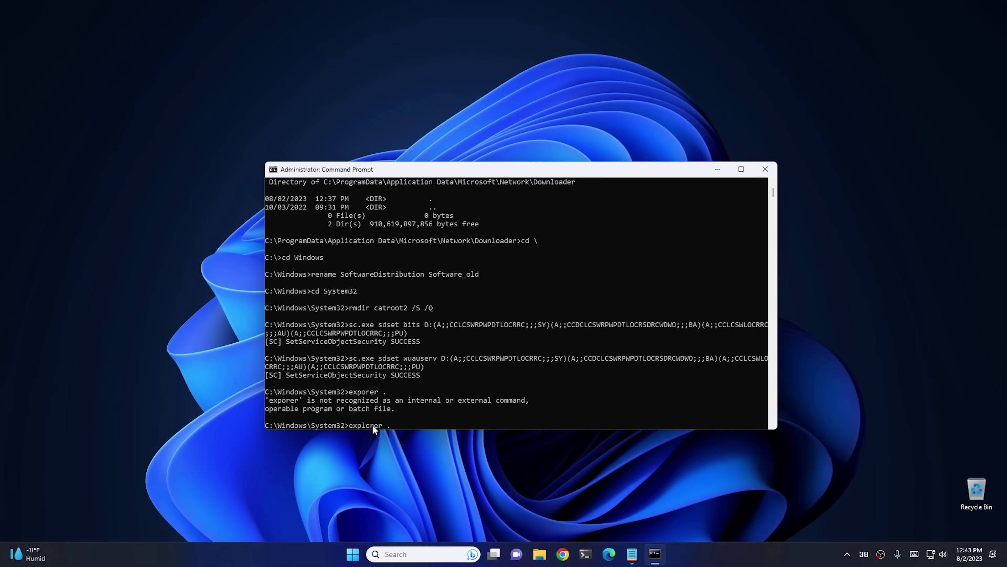
{"action": "key", "text": "Return"}
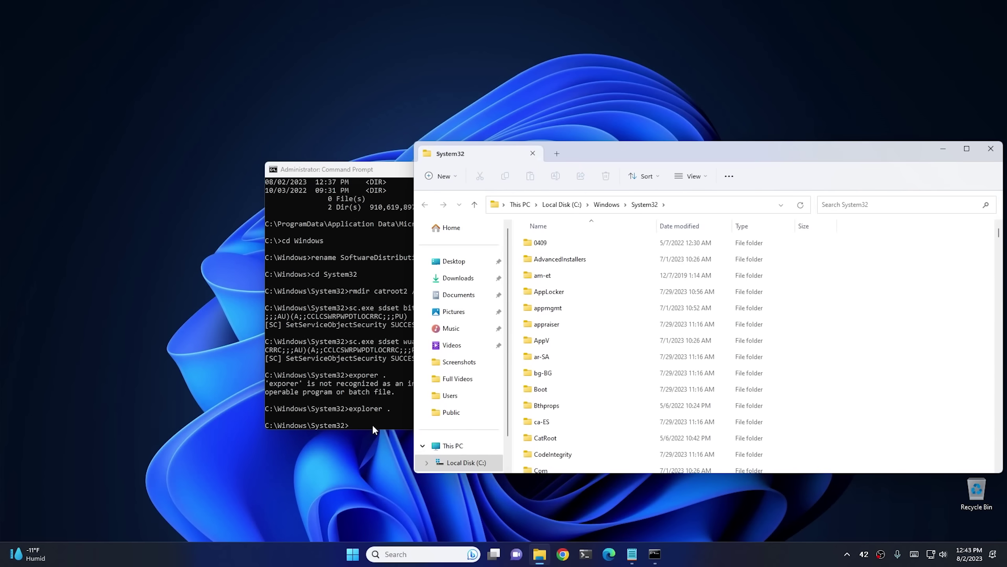
{"action": "left_click_drag", "start_coordinate": [675, 157], "coordinate": [291, 47]}
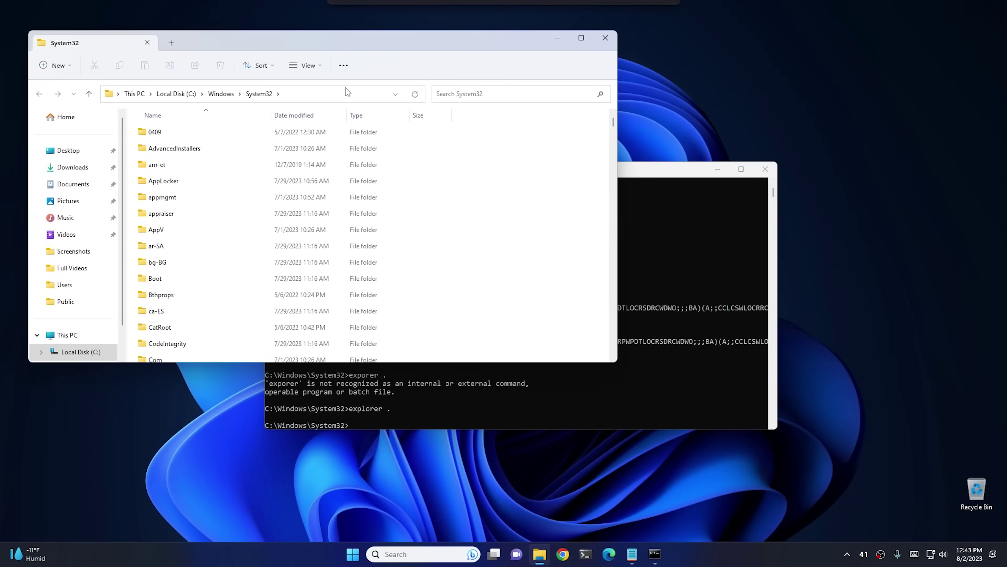
Switch to the Commands file in Notepad and copy its whole list of regsvr32.exe registration commands, from atl.dll to wuwebv.dll
{"action": "left_click", "coordinate": [632, 553]}
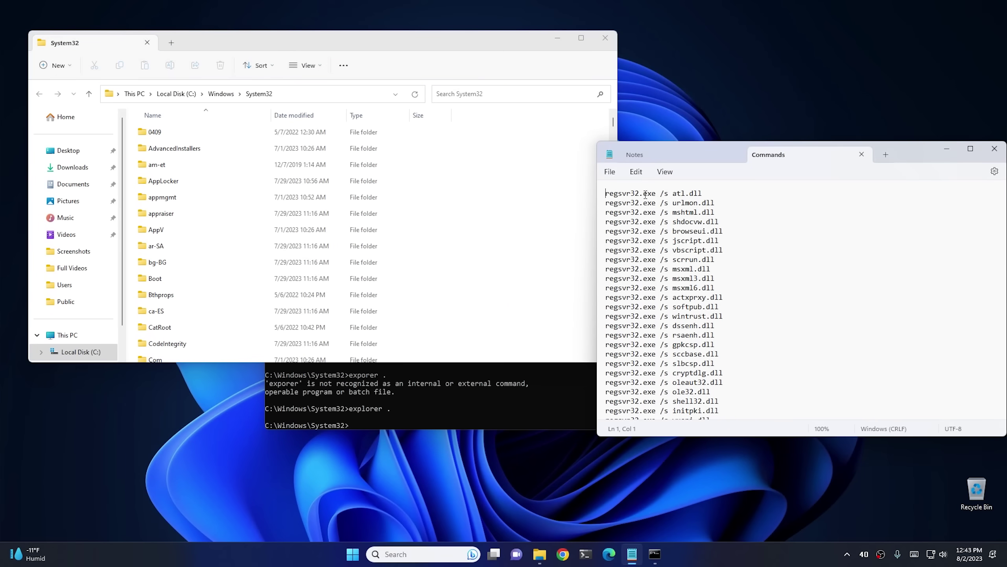
{"action": "scroll", "coordinate": [666, 202], "scroll_direction": "down", "scroll_amount": 4}
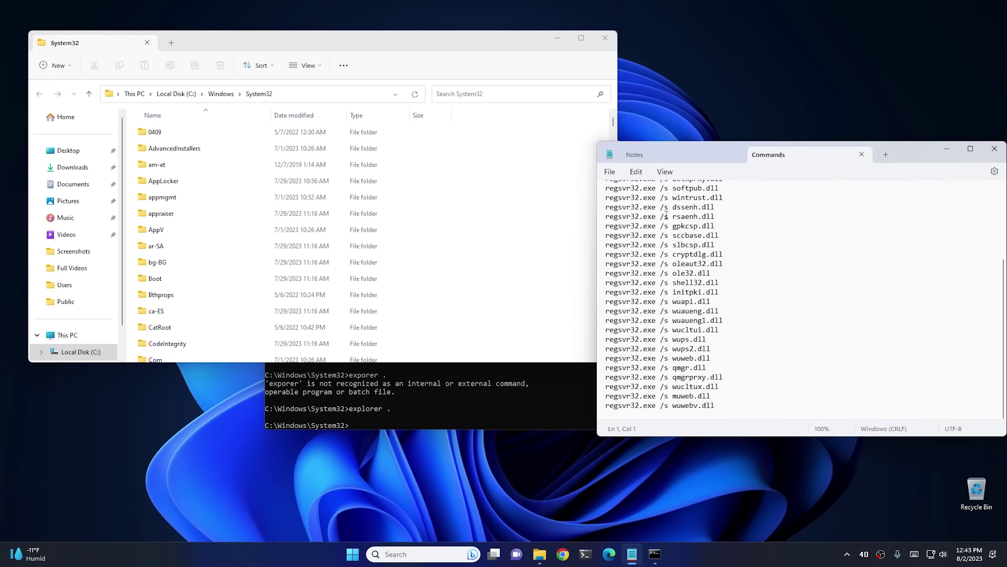
{"action": "scroll", "coordinate": [668, 245], "scroll_direction": "up", "scroll_amount": 4}
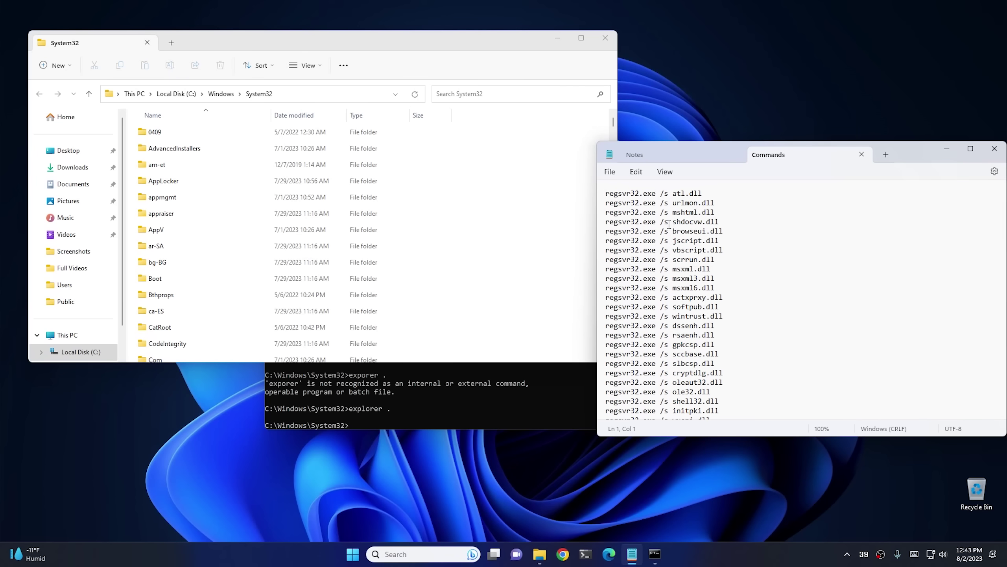
{"action": "left_click_drag", "start_coordinate": [595, 197], "coordinate": [602, 427]}
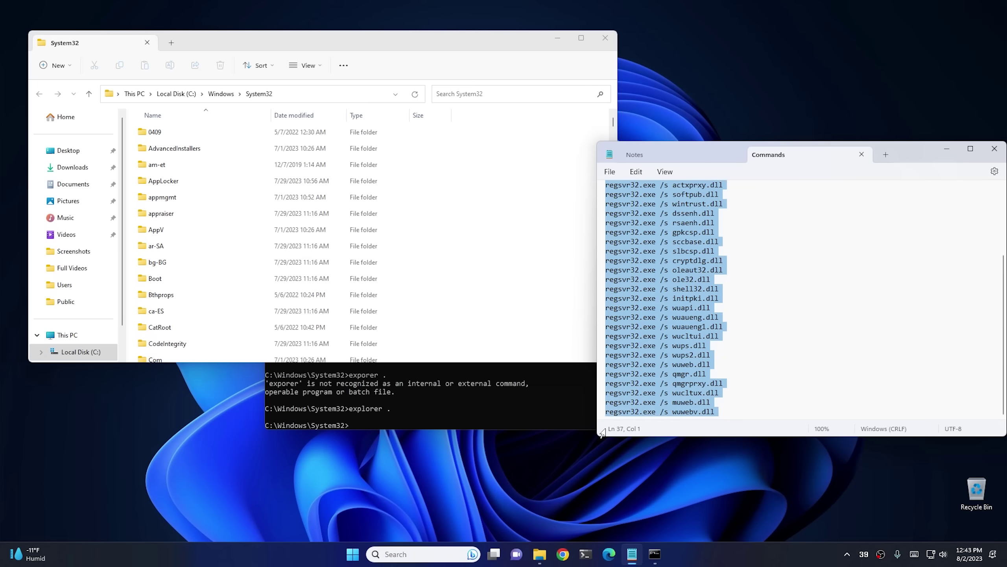
{"action": "right_click", "coordinate": [660, 262]}
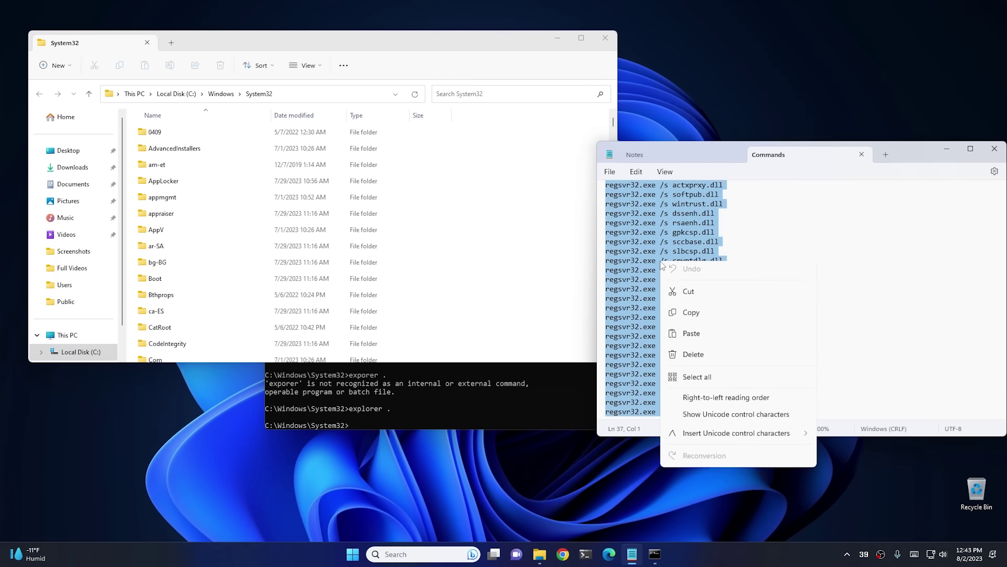
{"action": "left_click", "coordinate": [691, 317]}
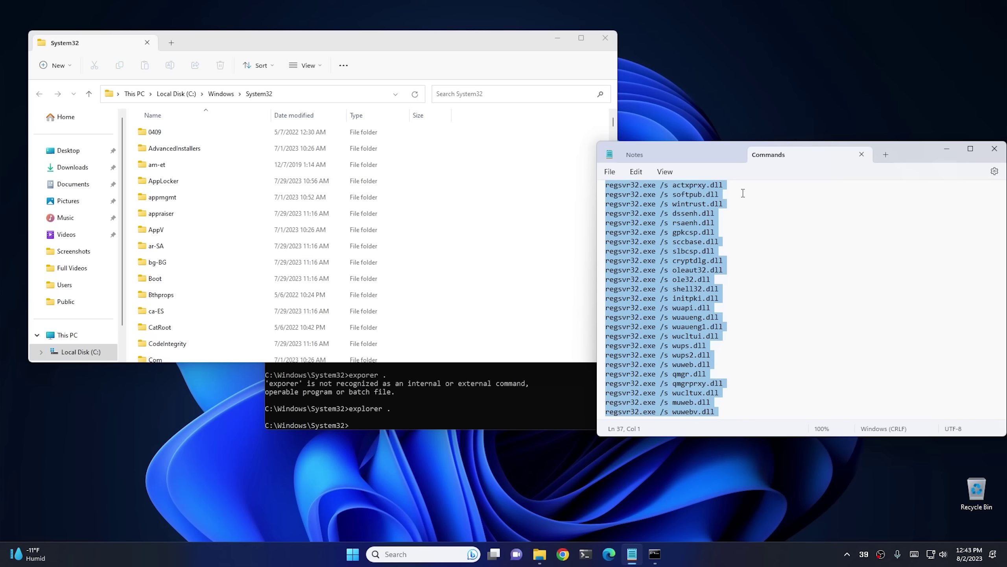
Save the regsvr32 command list to the Desktop as wupdate.bat with the file type All files
{"action": "left_click", "coordinate": [610, 174]}
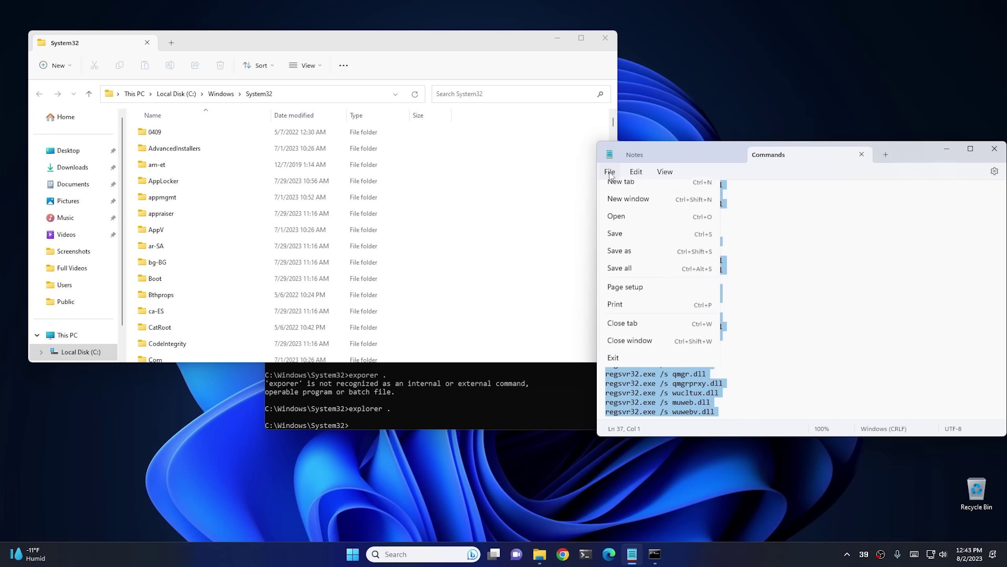
{"action": "left_click", "coordinate": [641, 260]}
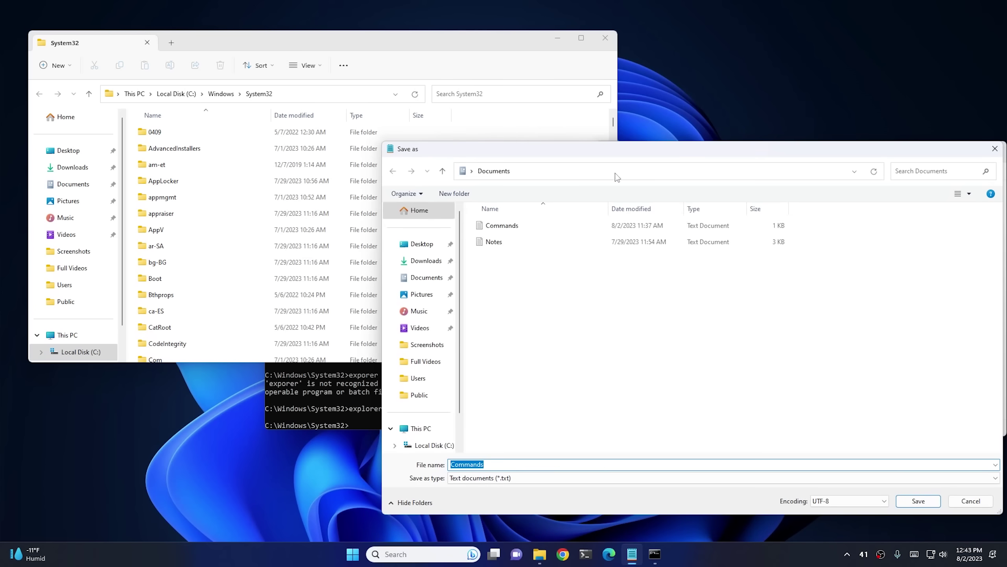
{"action": "left_click", "coordinate": [426, 244]}
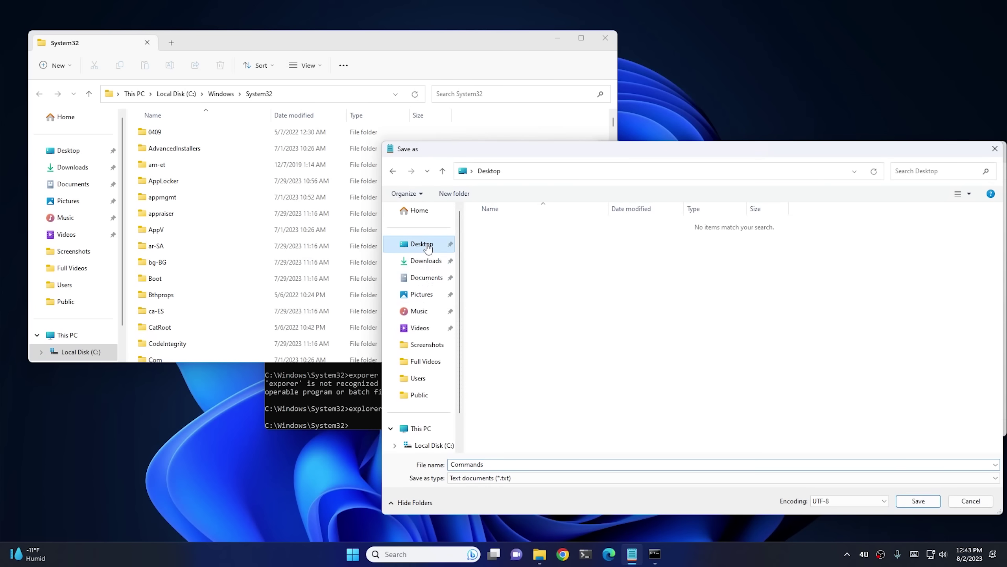
{"action": "left_click", "coordinate": [499, 479]}
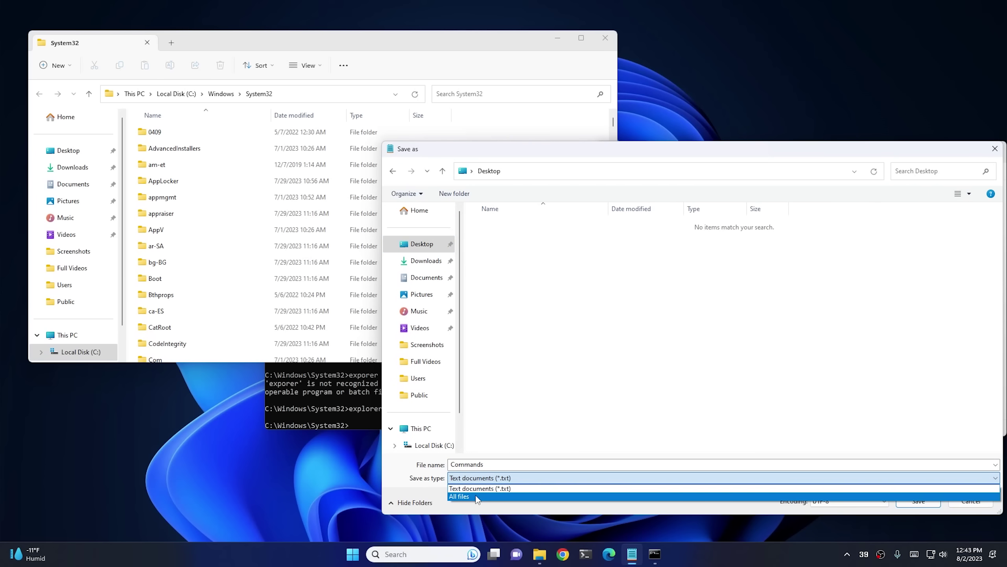
{"action": "left_click", "coordinate": [477, 497]}
{"action": "double_click", "coordinate": [483, 464]}
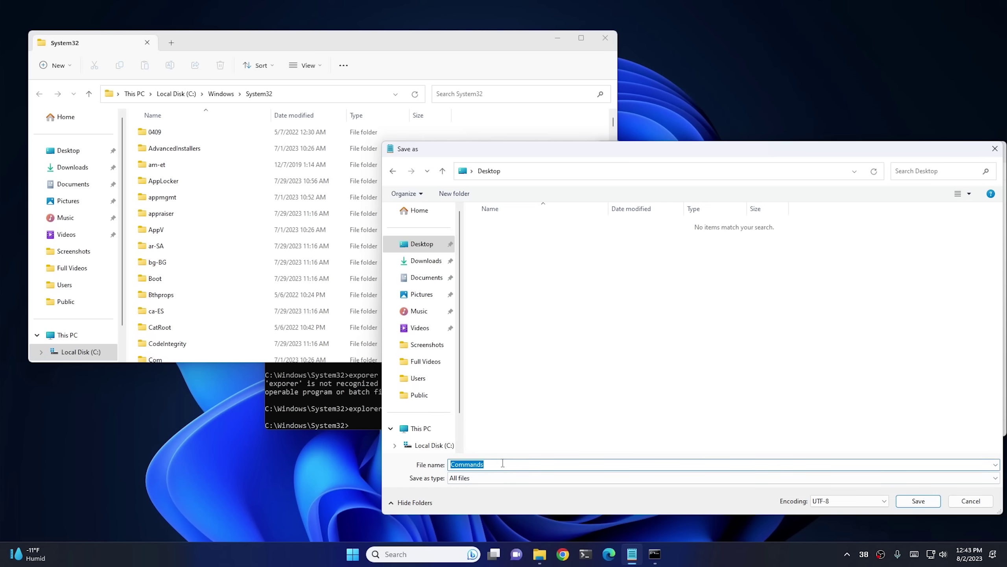
{"action": "type", "text": "wupdate.bat"}
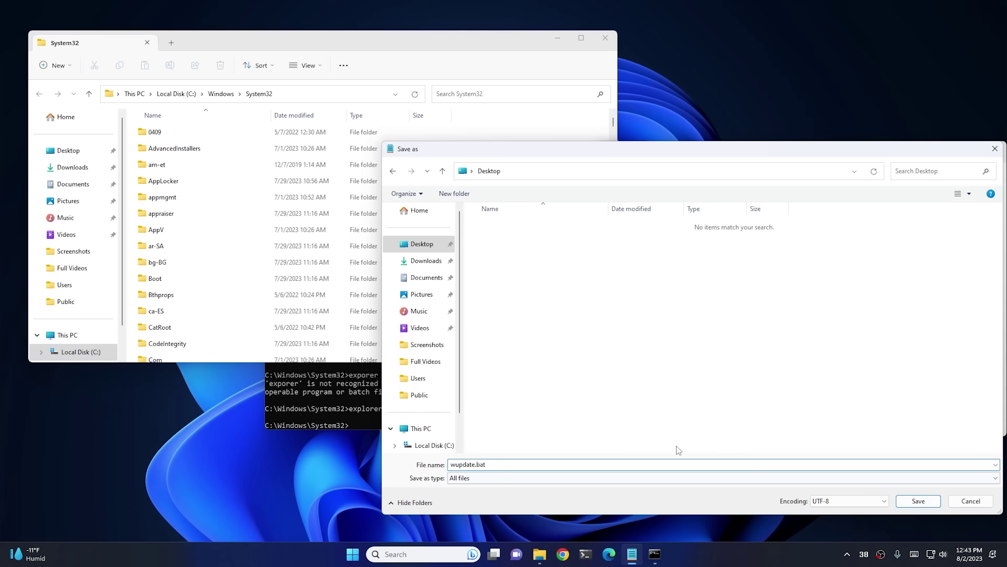
{"action": "left_click", "coordinate": [912, 502]}
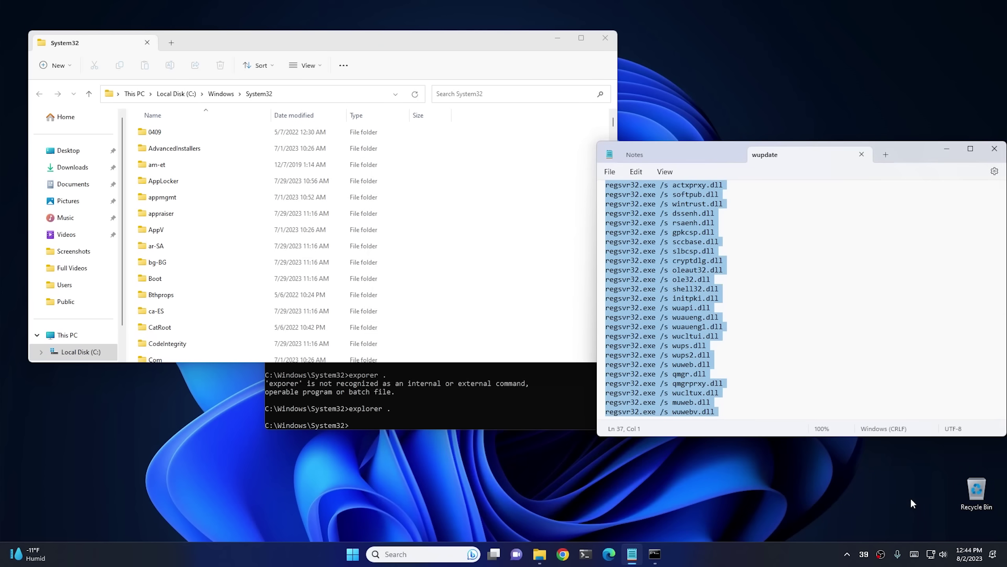
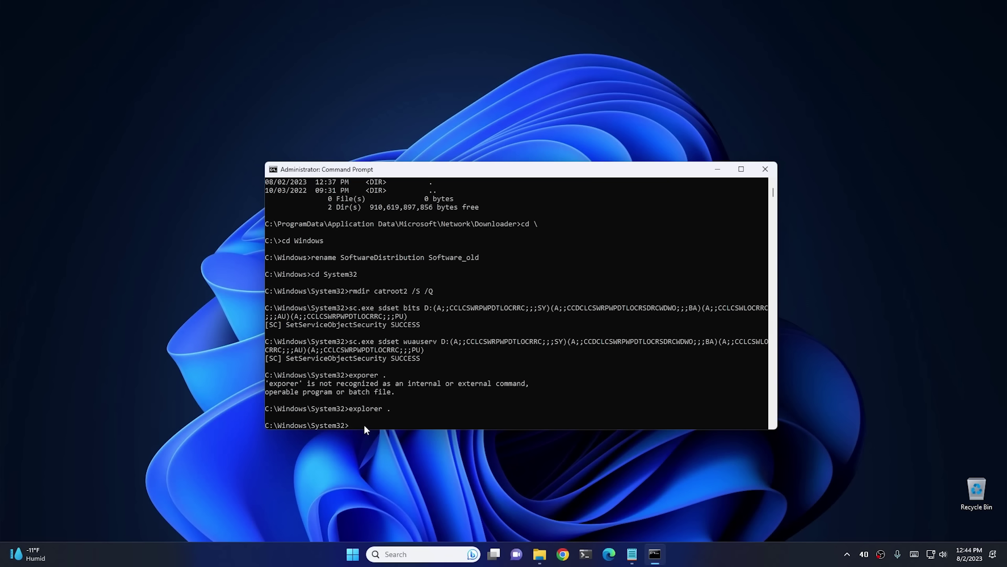
Copy the first line, "regsvr32.exe /s atl.dll", from the wupdate file in Notepad and paste it at the Command Prompt
{"action": "left_click", "coordinate": [631, 556]}
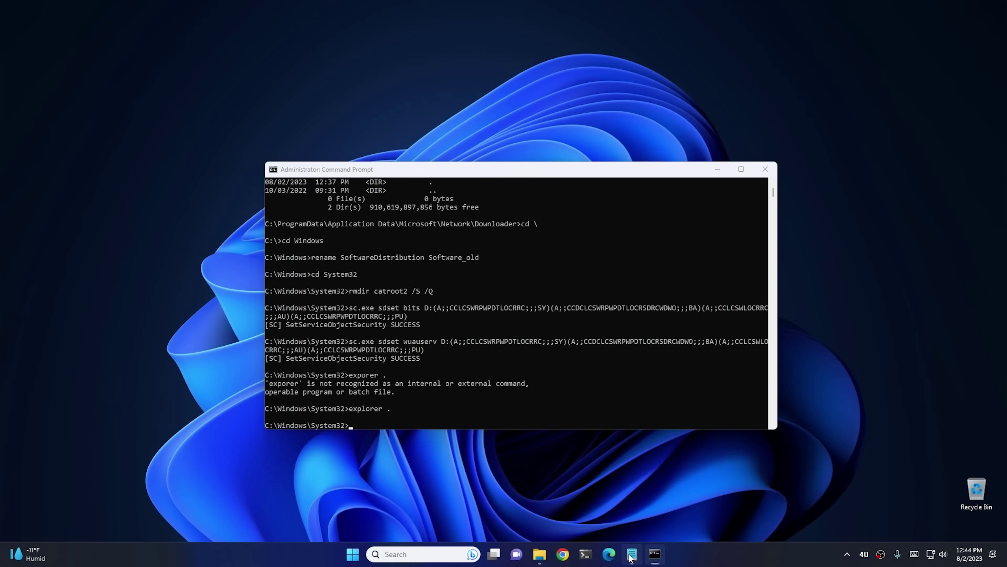
{"action": "left_click_drag", "start_coordinate": [605, 251], "coordinate": [656, 253]}
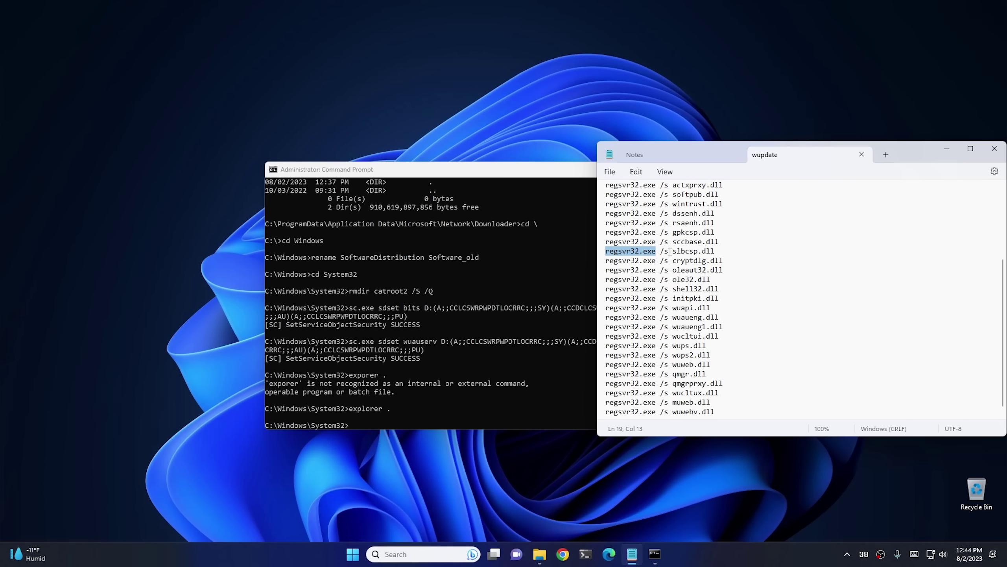
{"action": "scroll", "coordinate": [669, 251], "scroll_direction": "up", "scroll_amount": 4}
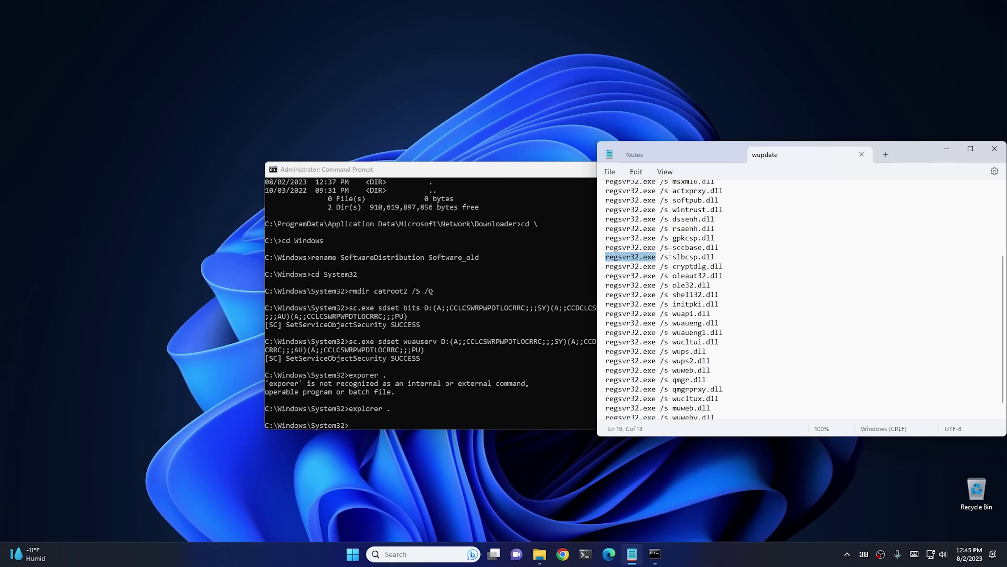
{"action": "left_click_drag", "start_coordinate": [706, 194], "coordinate": [605, 194]}
{"action": "right_click", "coordinate": [614, 199]}
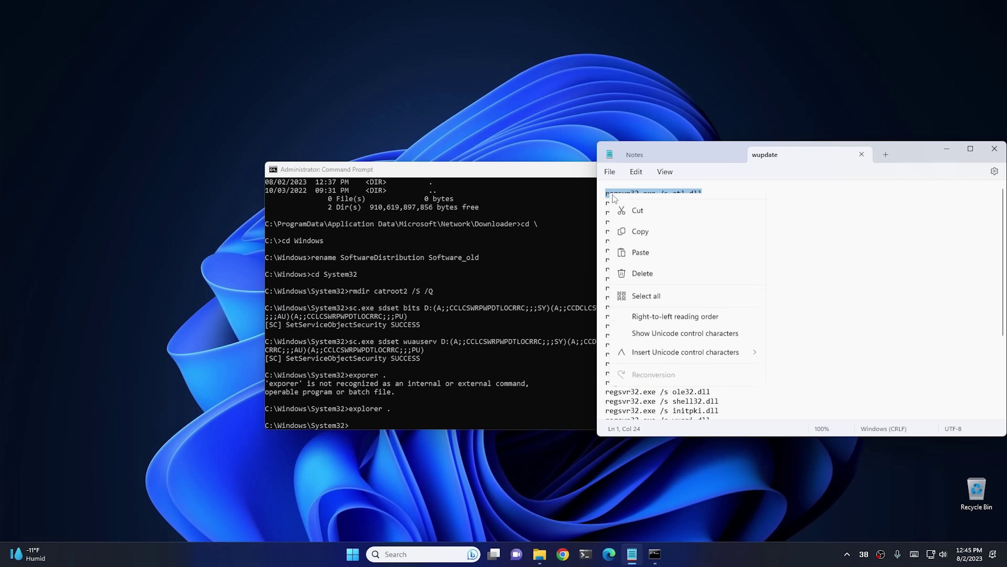
{"action": "left_click", "coordinate": [640, 234]}
{"action": "left_click", "coordinate": [362, 424]}
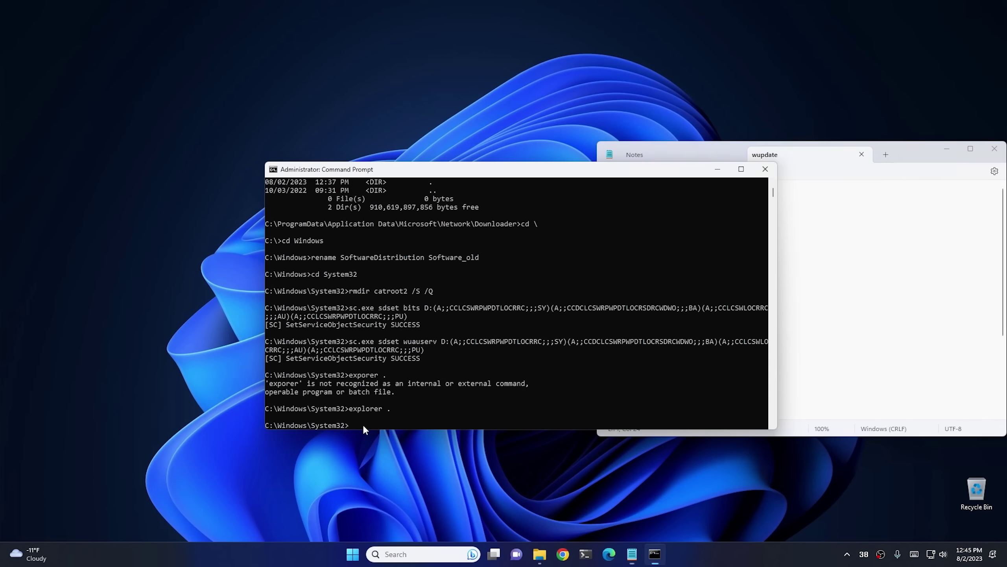
{"action": "right_click", "coordinate": [373, 422]}
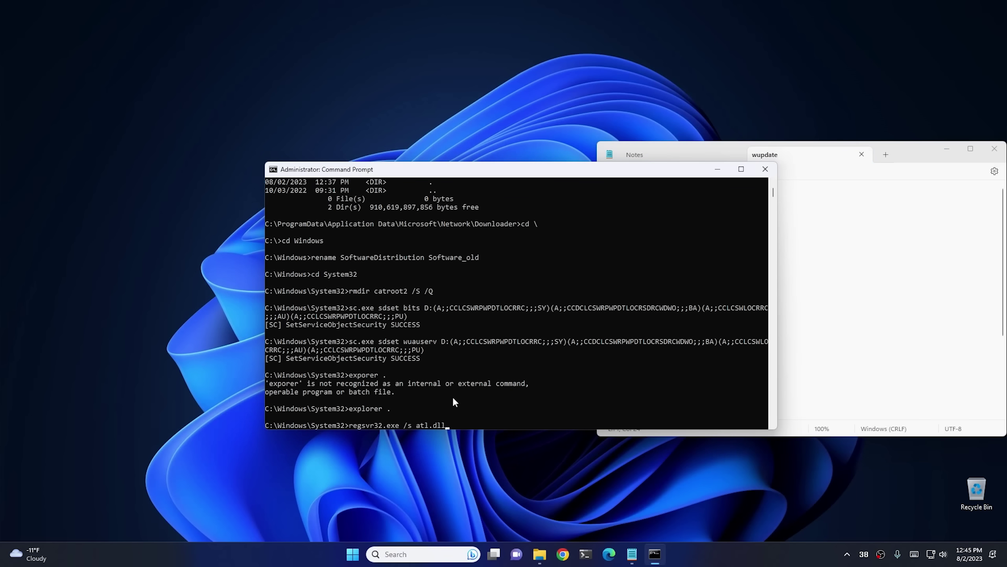
Remove the /s switch from the pasted command, run "regsvr32.exe atl.dll" and dismiss the RegSvr32 message
{"action": "key", "text": "Left"}
{"action": "key", "text": "Left"}
{"action": "key", "text": "Left"}
{"action": "key", "text": "Left"}
{"action": "key", "text": "Left"}
{"action": "key", "text": "Left"}
{"action": "key", "text": "Left"}
{"action": "key", "text": "Left"}
{"action": "key", "text": "BackSpace"}
{"action": "key", "text": "BackSpace"}
{"action": "key", "text": "BackSpace"}
{"action": "key", "text": "Return"}
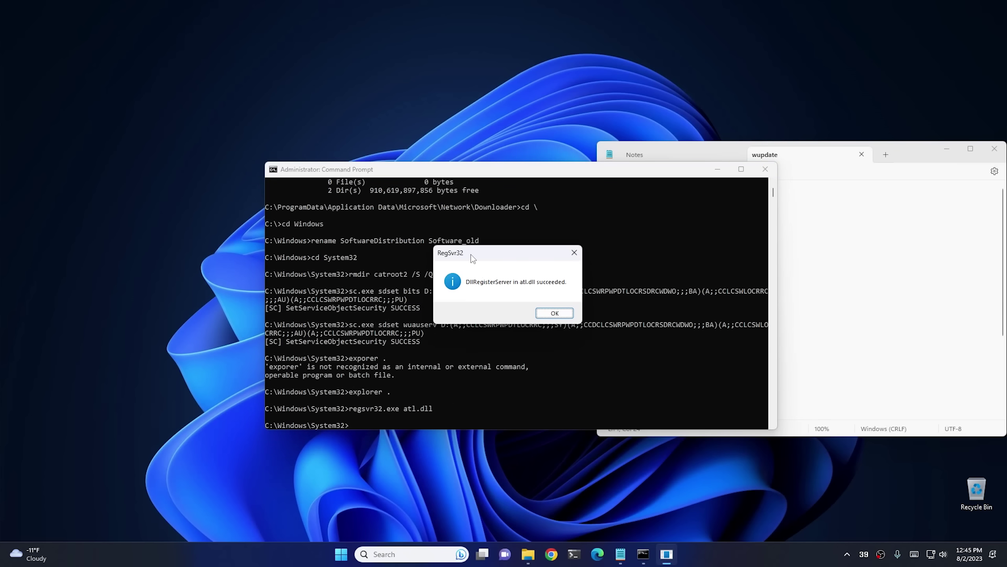
{"action": "left_click", "coordinate": [554, 313]}
Register atl.dll silently with "regsvr32.exe /s atl.dll", and run wupdate.bat to register the whole DLL list
{"action": "type", "text": "regsvr32.exe /s atl.dll"}
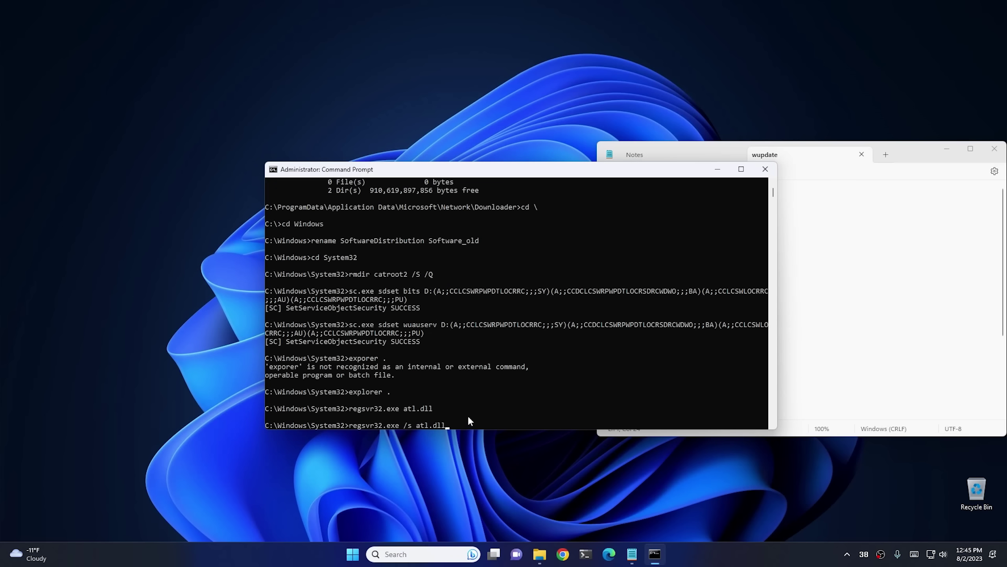
{"action": "key", "text": "Return"}
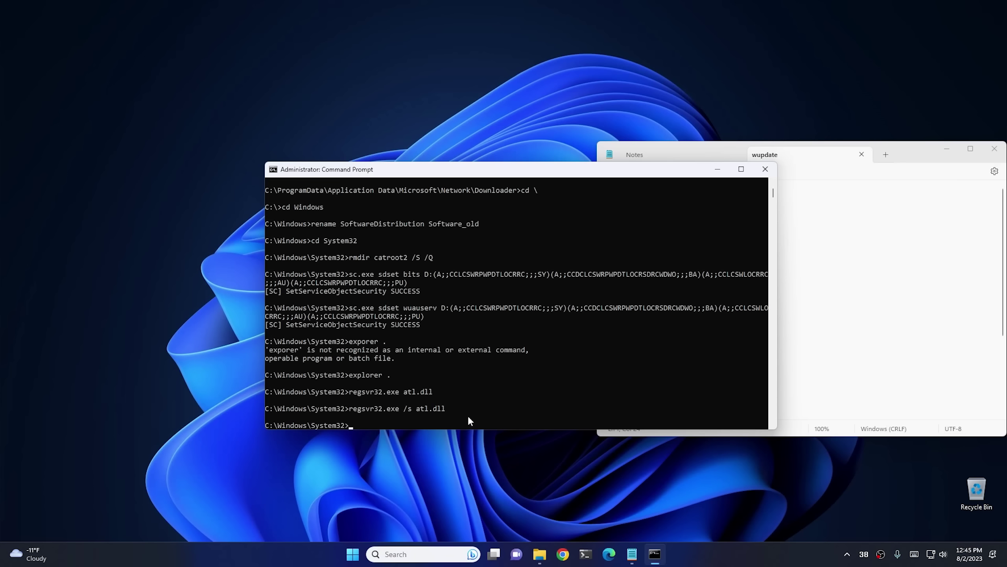
{"action": "type", "text": "wupdate.bat"}
{"action": "key", "text": "Return"}
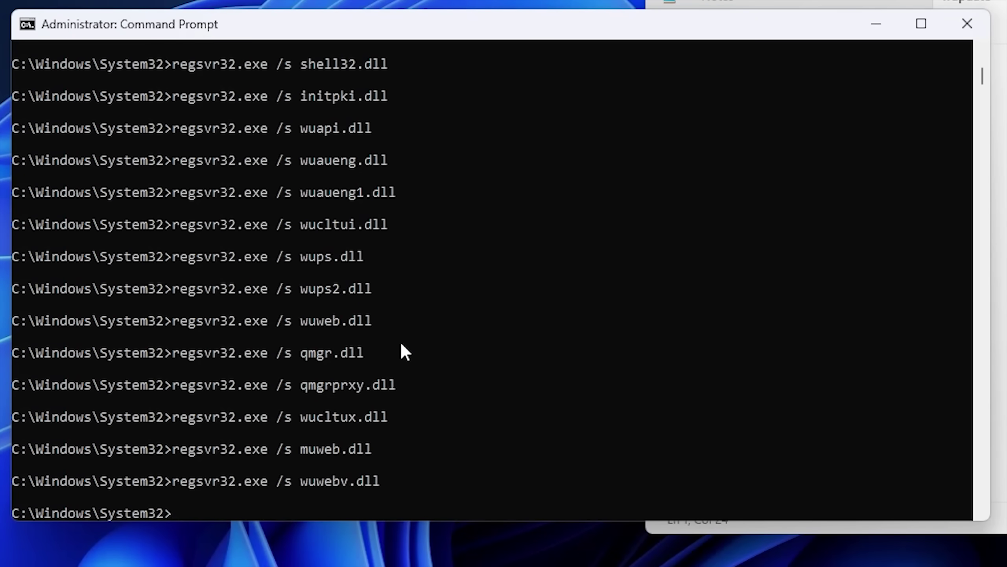
Reset the Winsock catalog by running "netsh winsock reset" and "netsh winsock reset proxy"
{"action": "type", "text": "netsh winsock reset"}
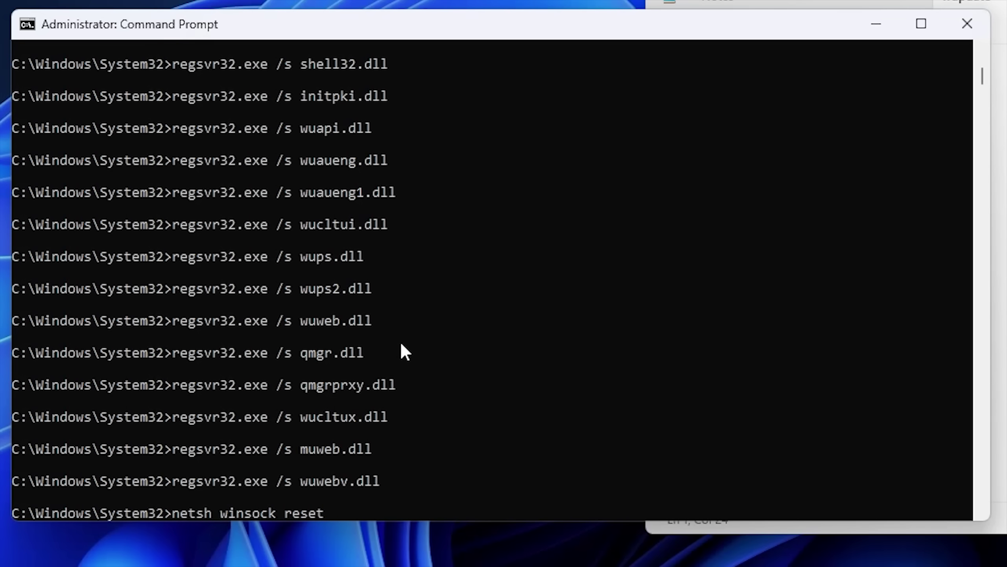
{"action": "key", "text": "Return"}
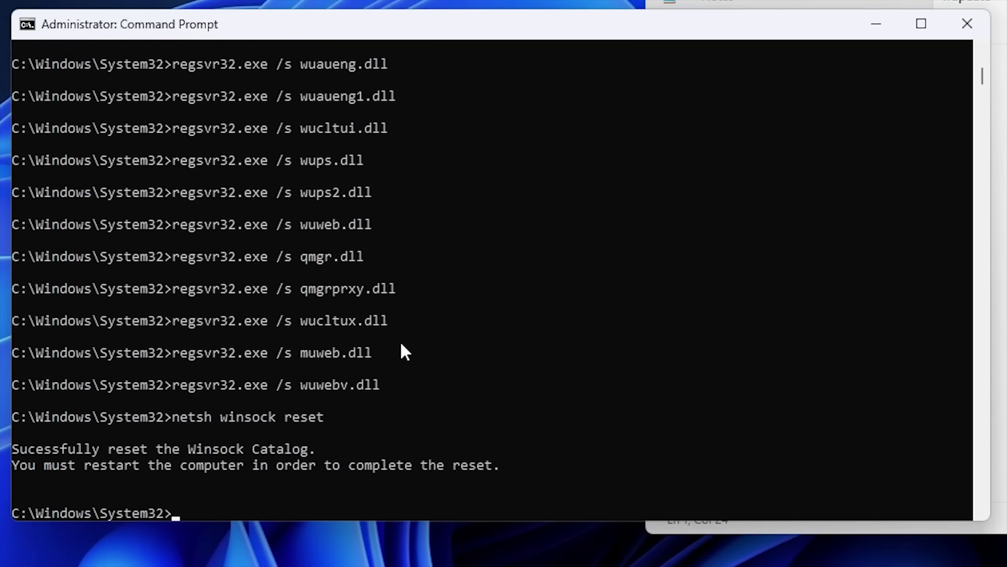
{"action": "key", "text": "Up"}
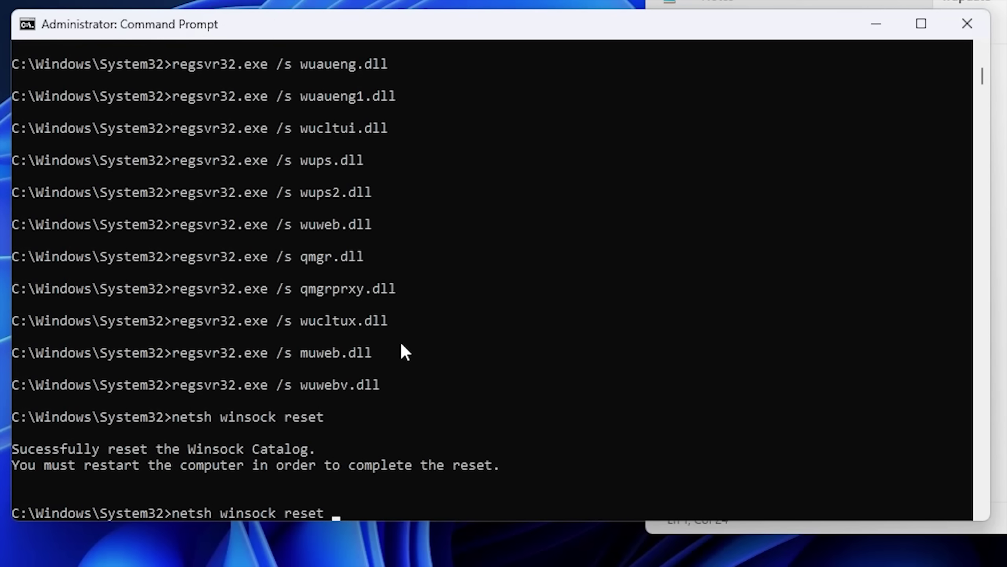
{"action": "type", "text": "proxy"}
{"action": "key", "text": "Return"}
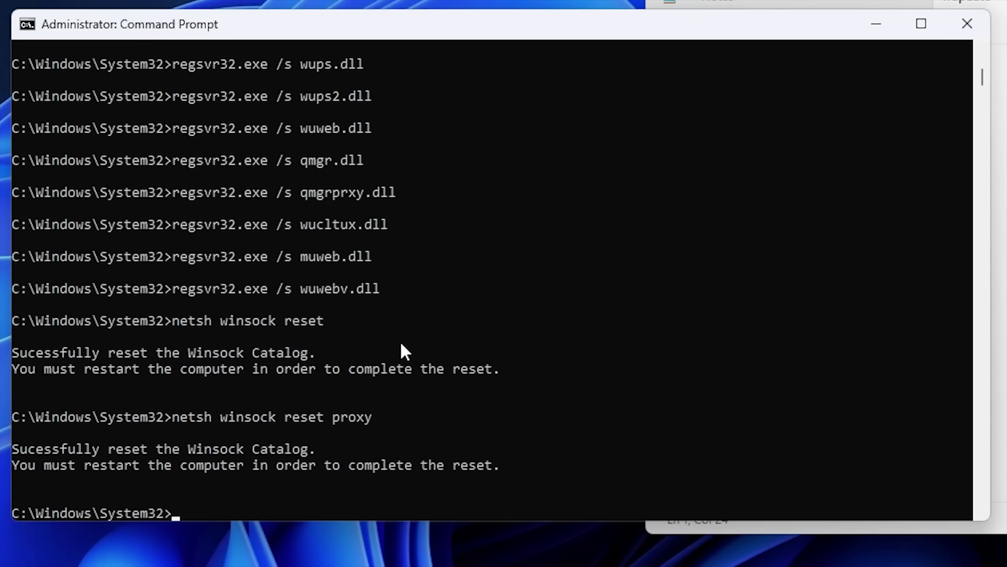
Reset the IP configuration with "netsh int ip reset" and clear the DNS cache with "ipconfig /flushdns"
{"action": "type", "text": "netsh int ip reset"}
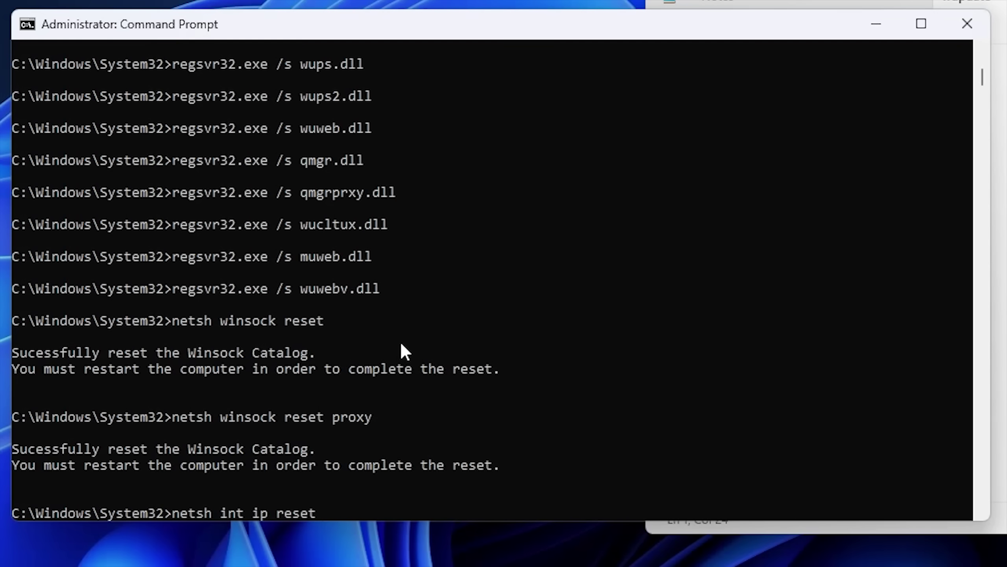
{"action": "key", "text": "Return"}
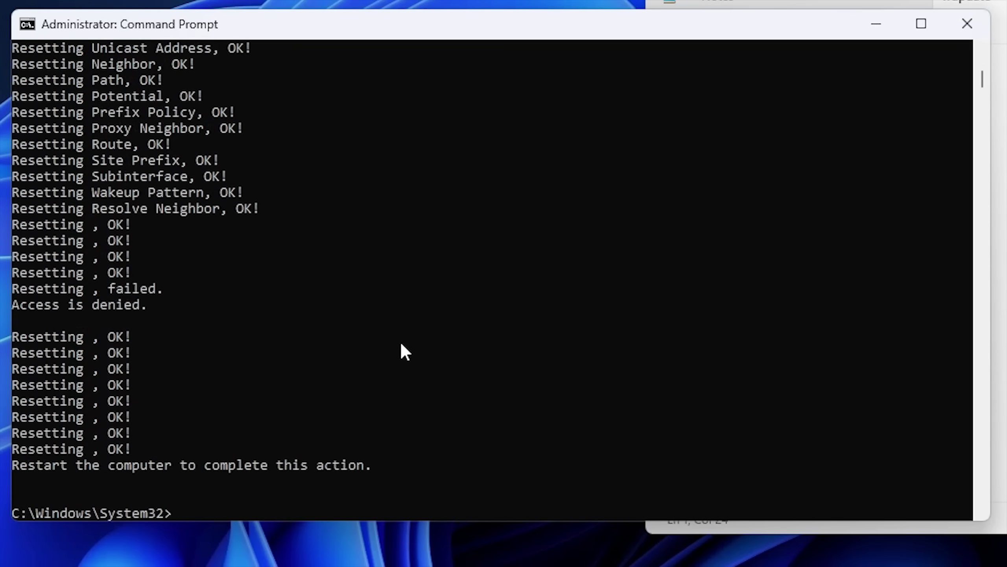
{"action": "type", "text": "ipconfig /f"}
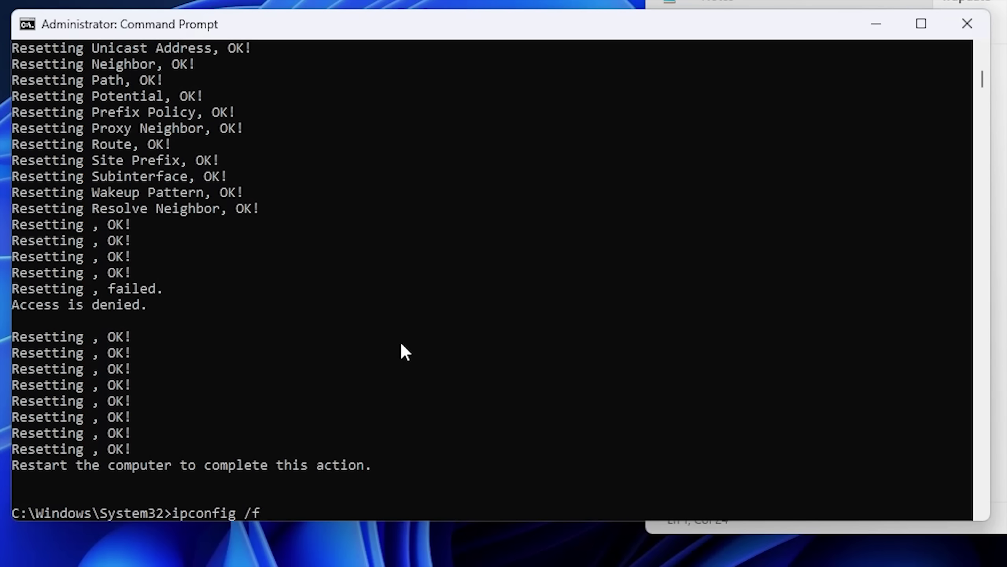
{"action": "type", "text": "lushdns"}
{"action": "key", "text": "Return"}
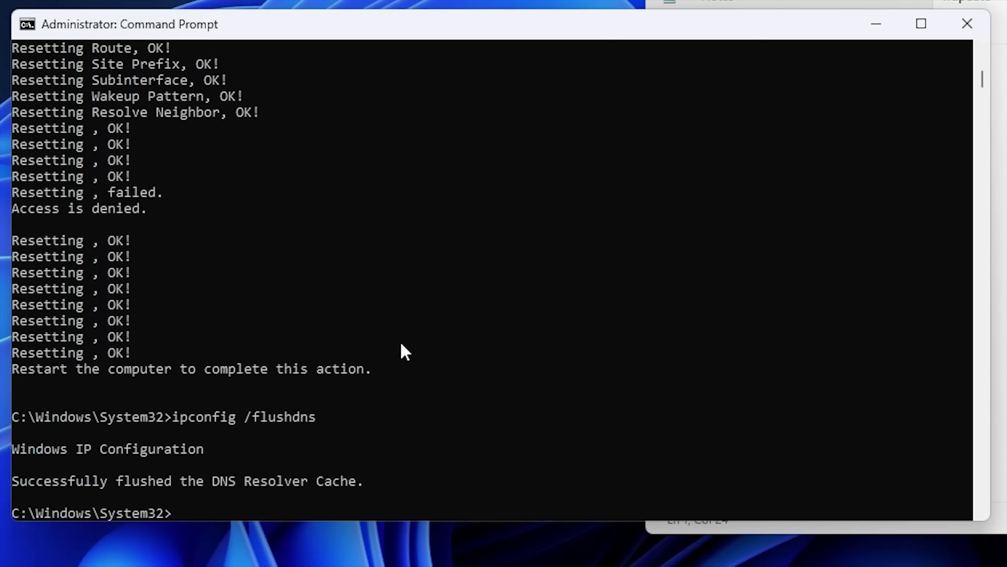
Start the bits and wuauserv services with "net start bits" and "net start wuauserv"
{"action": "type", "text": "net"}
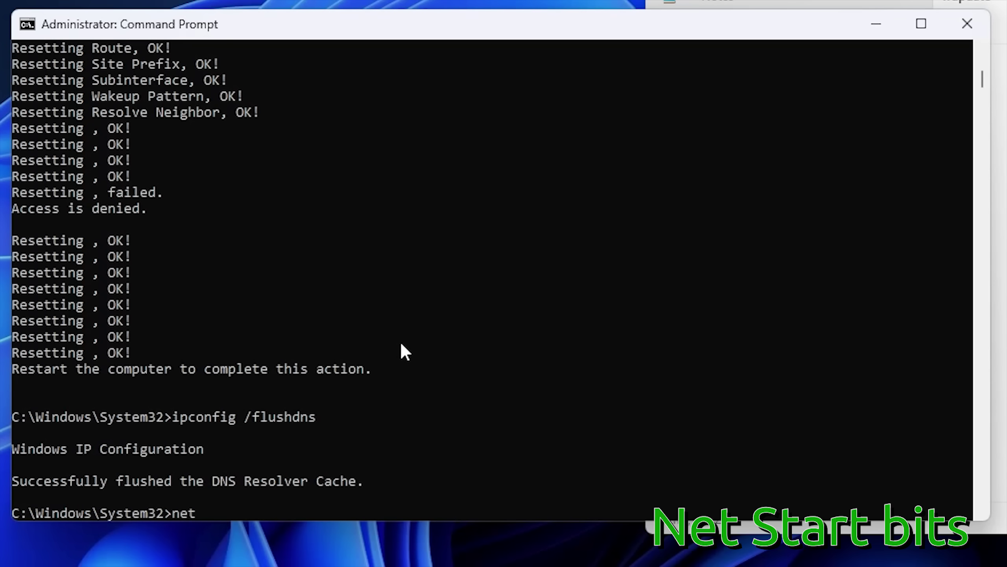
{"action": "type", "text": " start bits"}
{"action": "key", "text": "Return"}
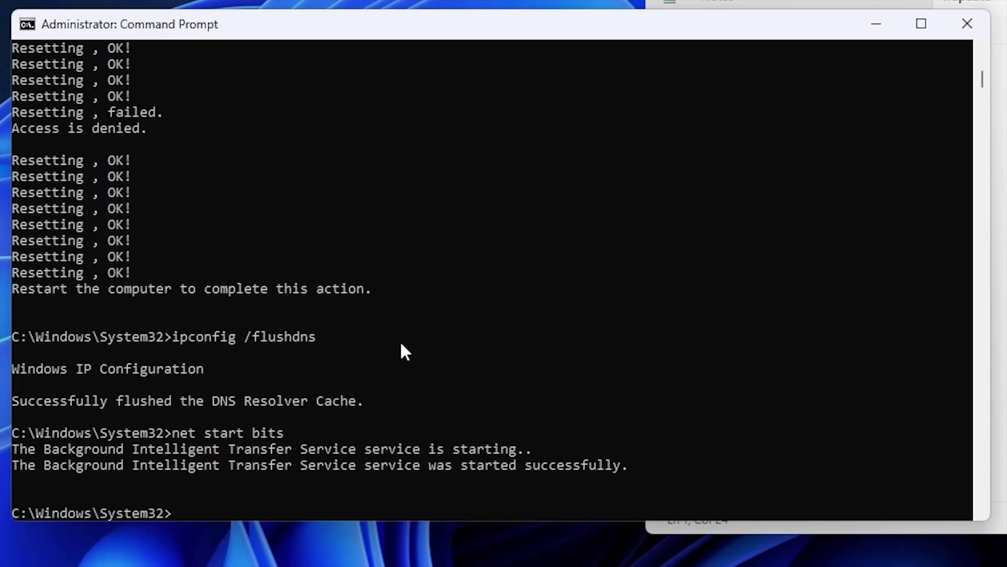
{"action": "type", "text": "net start"}
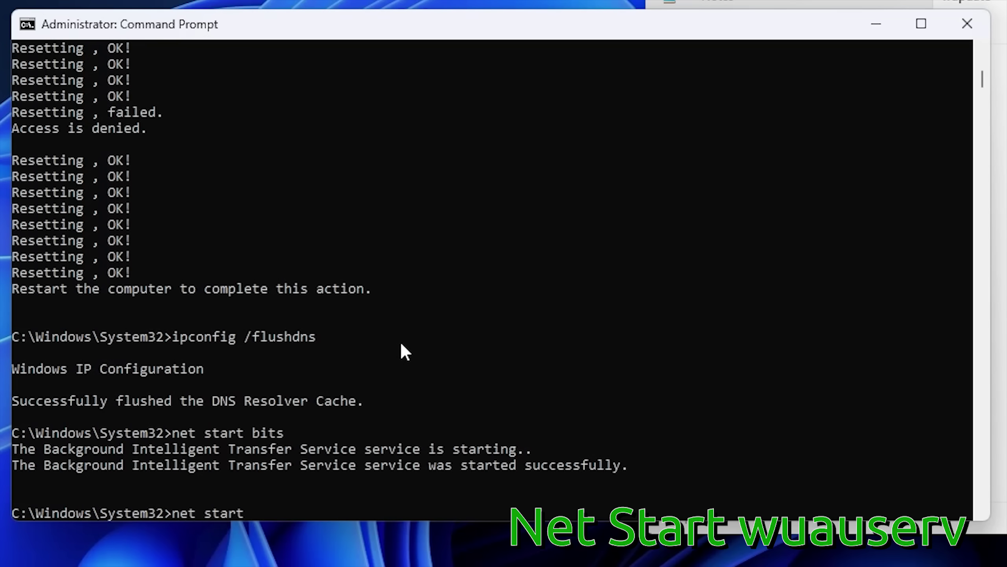
{"action": "type", "text": " wuauserv"}
{"action": "key", "text": "Return"}
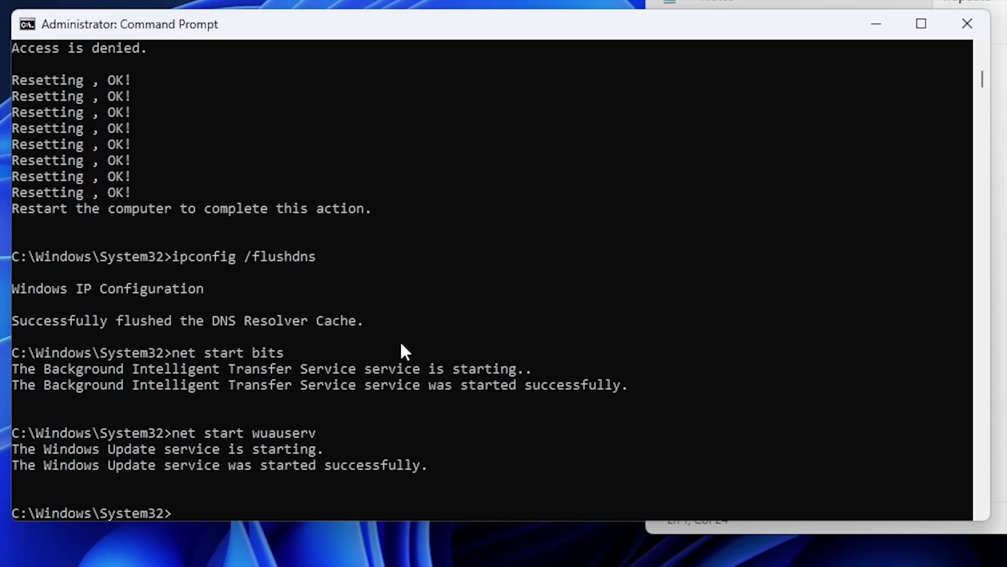
Start the appidsvc and cryptsvc services with "net start appidsvc" and "net start cryptsvc"
{"action": "type", "text": "net start"}
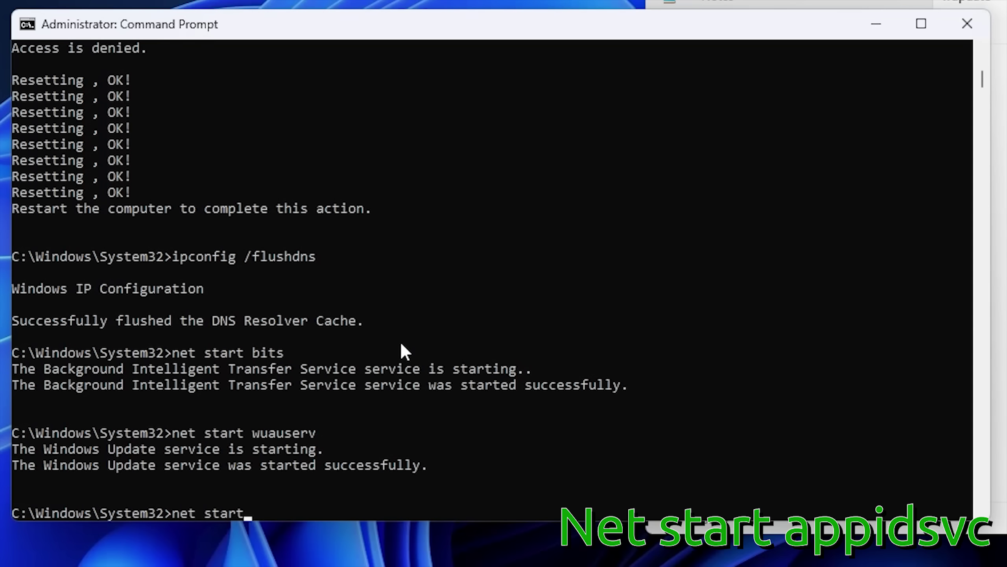
{"action": "type", "text": " app"}
{"action": "type", "text": "i"}
{"action": "type", "text": "dsv"}
{"action": "type", "text": "c"}
{"action": "key", "text": "Return"}
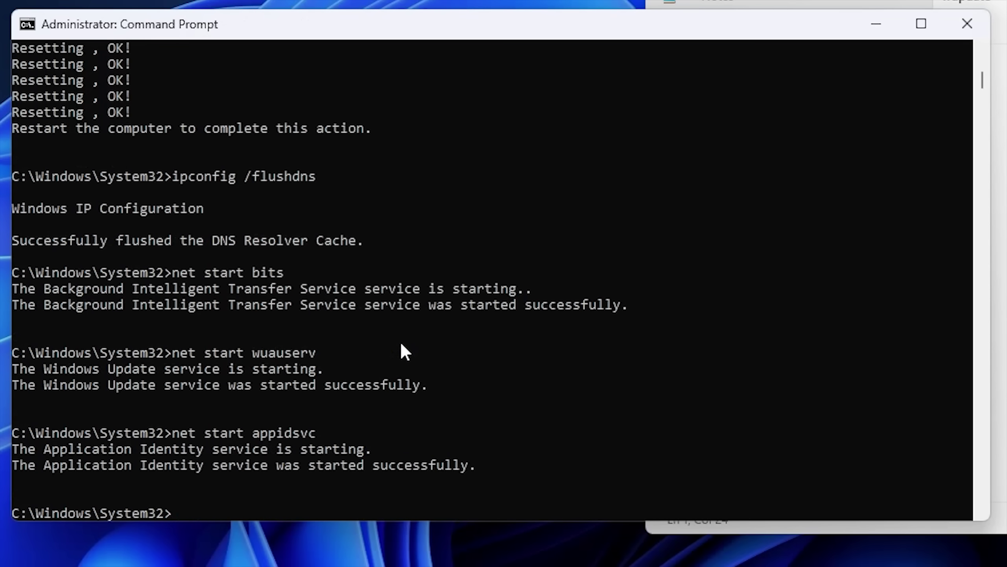
{"action": "type", "text": "net sta"}
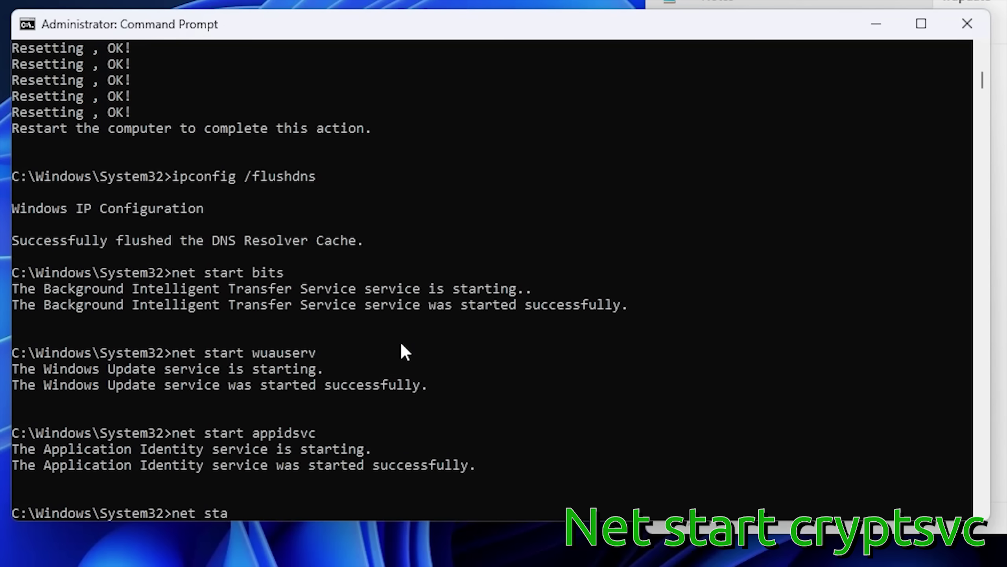
{"action": "type", "text": "rt cryptsvc"}
{"action": "key", "text": "Return"}
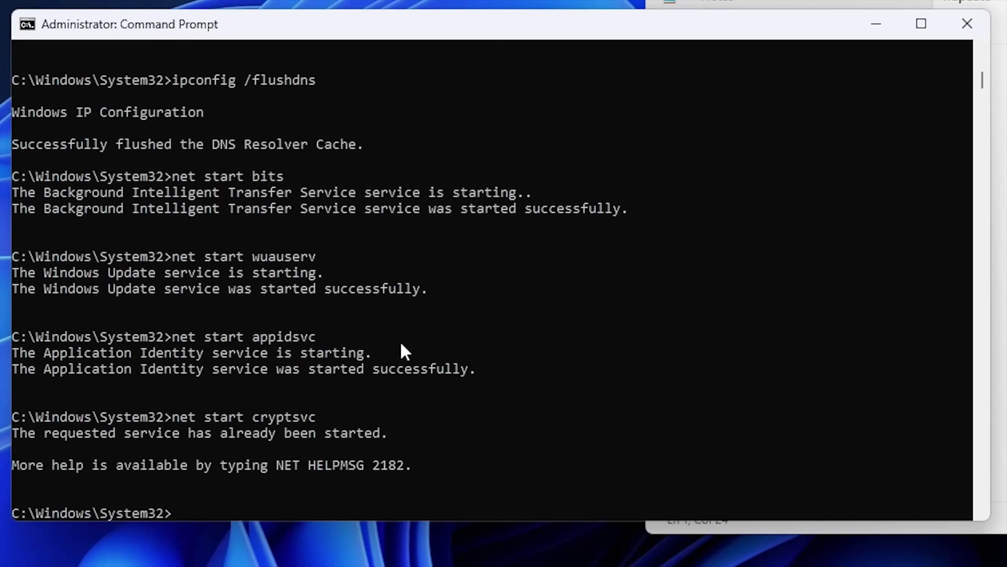
Close the Command Prompt with "exit" and minimize the Notepad window
{"action": "type", "text": "exit"}
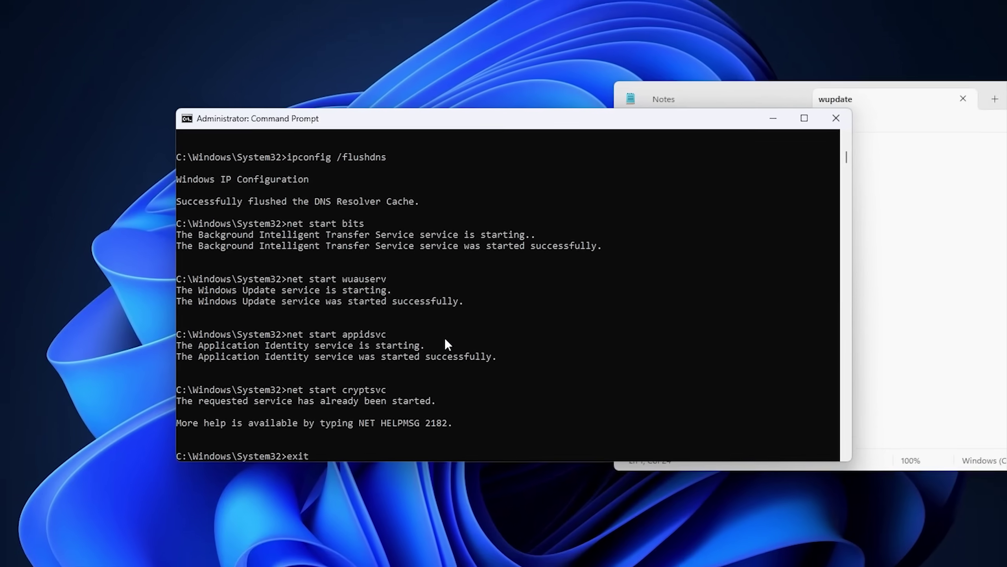
{"action": "key", "text": "Return"}
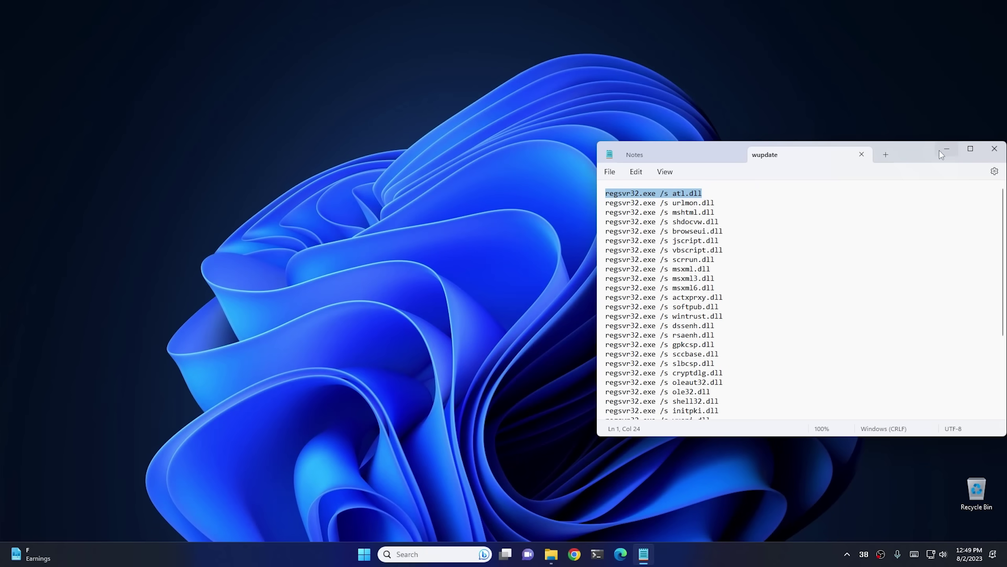
{"action": "left_click", "coordinate": [945, 150]}
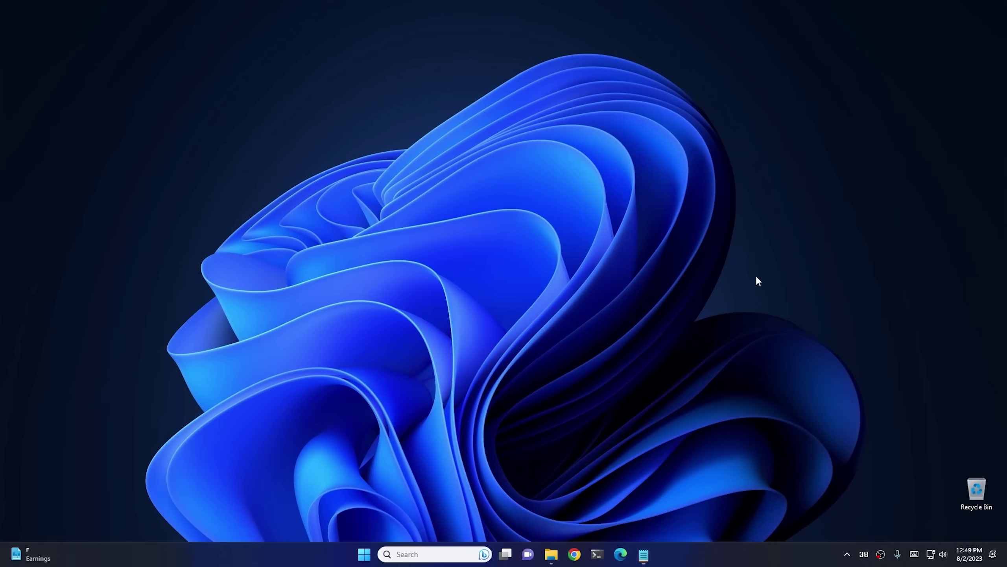
Open the Windows Update page in Settings and check for updates
{"action": "left_click", "coordinate": [364, 554]}
{"action": "left_click", "coordinate": [520, 298]}
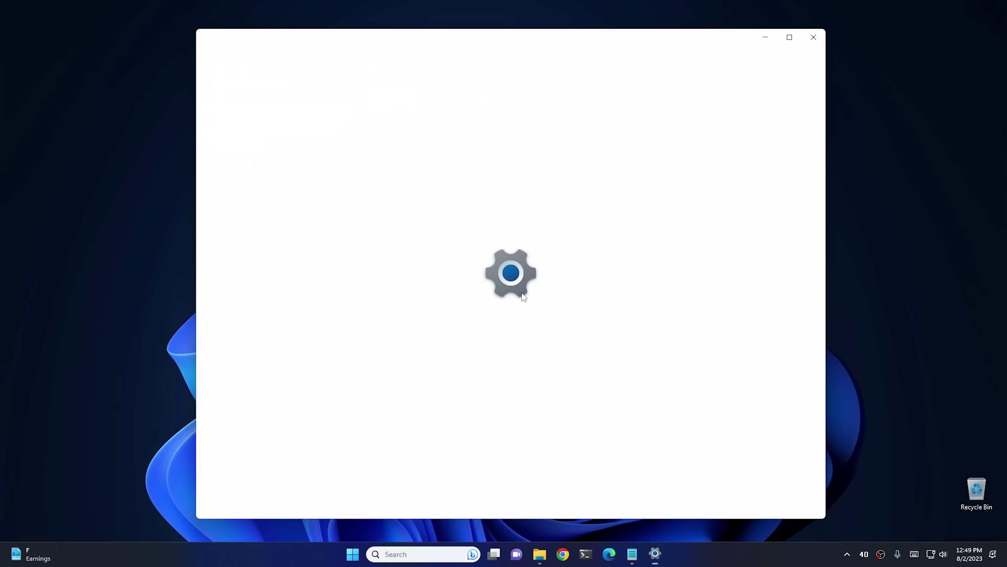
{"action": "left_click", "coordinate": [254, 357]}
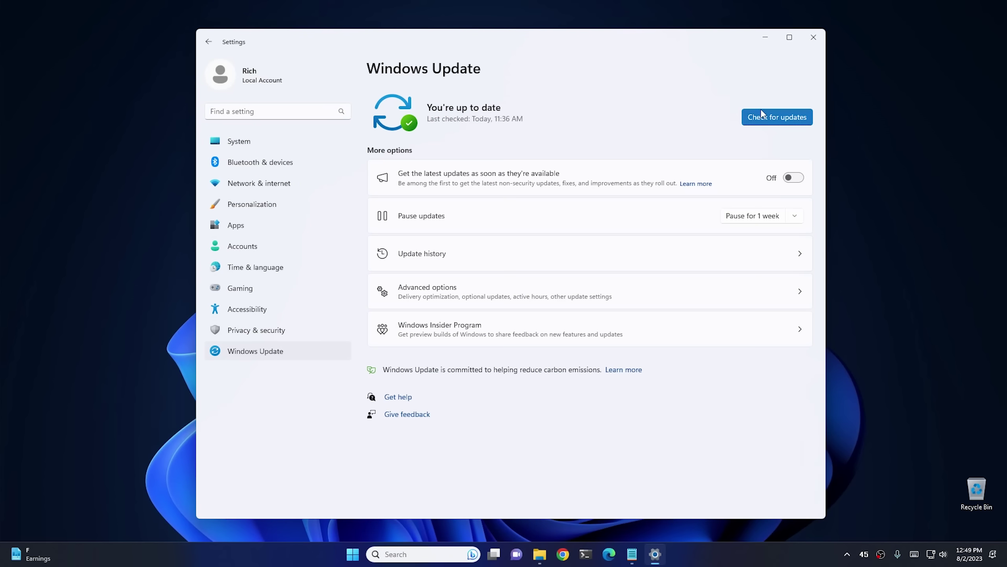
{"action": "left_click", "coordinate": [777, 116]}
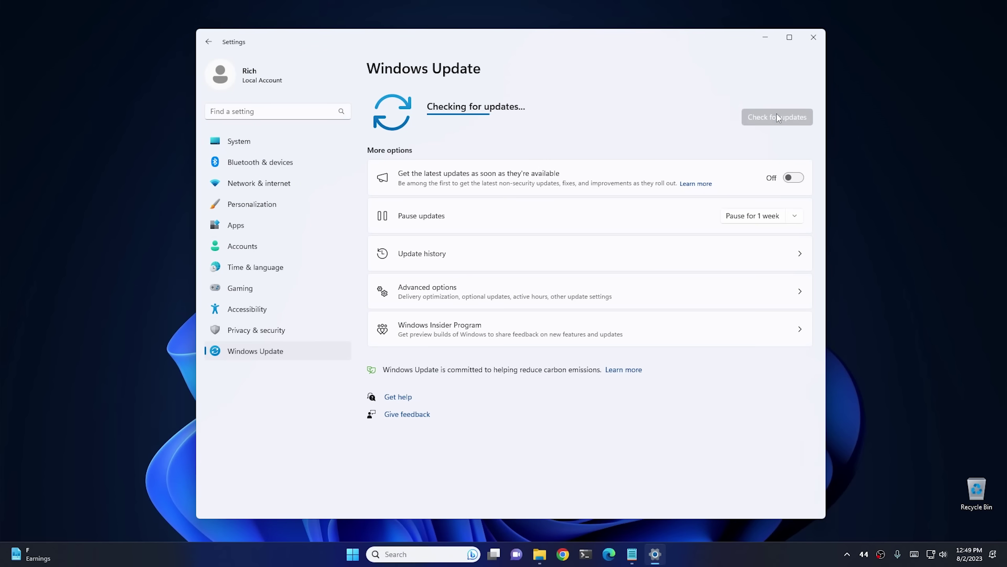